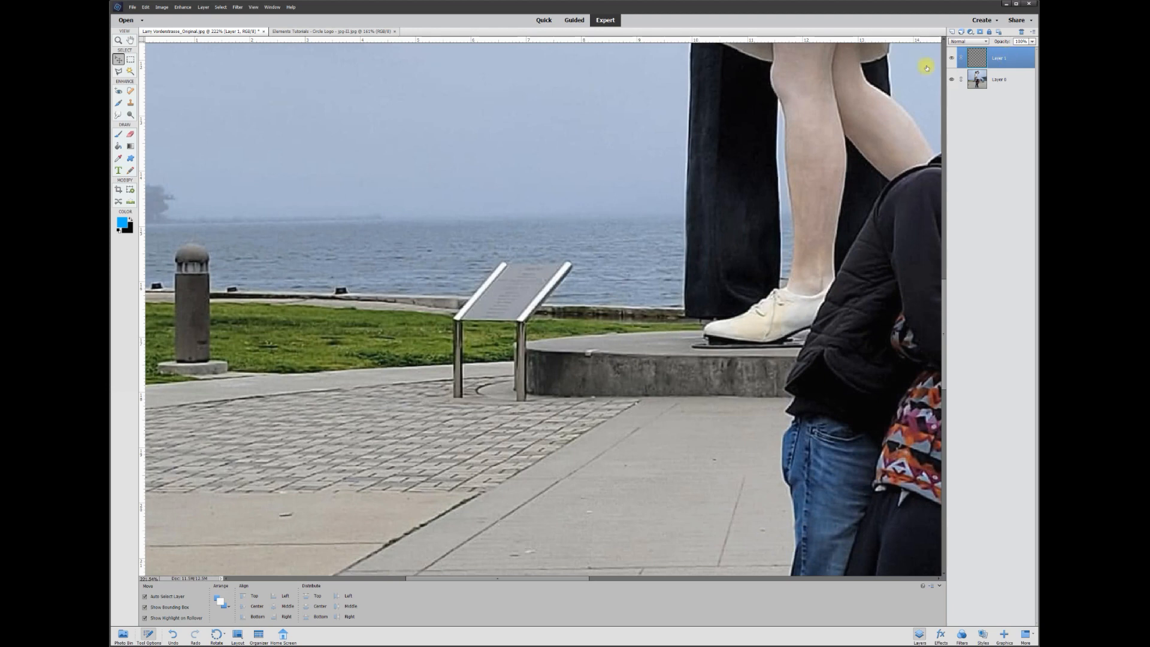
# Clone the sea, seawall and grass from the area beside the sign over its slanted panel with a 200 px Clone Stamp brush.
pyautogui.click(131, 104)
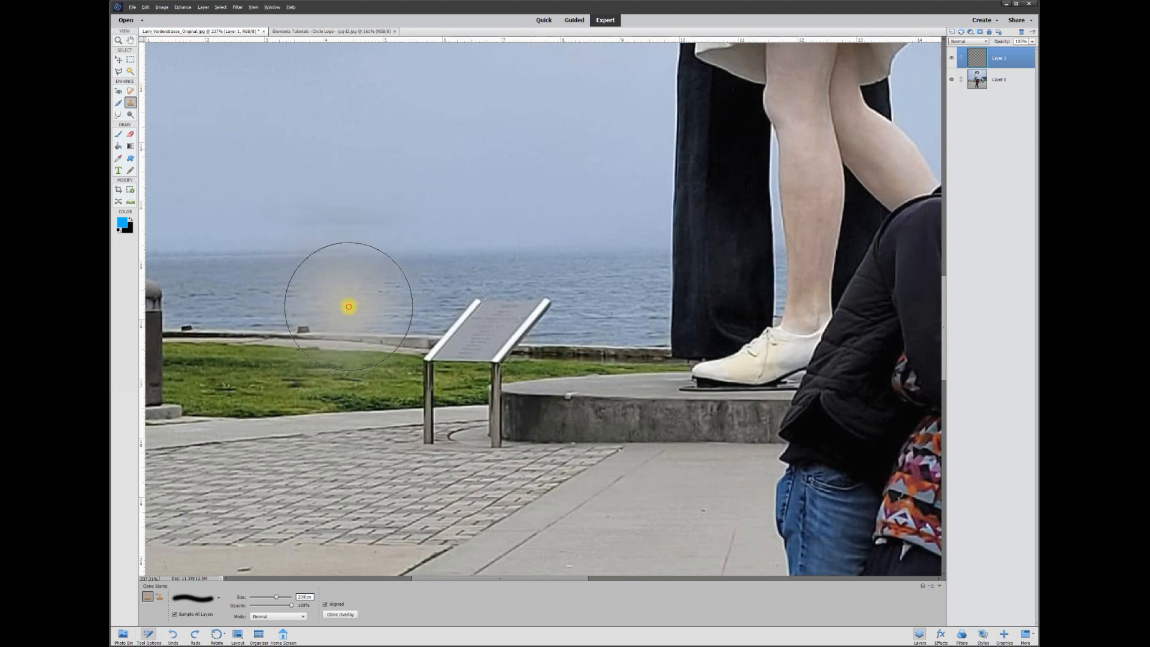
pyautogui.keyDown('alt'); pyautogui.click(348, 307); pyautogui.keyUp('alt')
pyautogui.moveTo(469, 334)
pyautogui.mouseDown()
pyautogui.moveTo(480, 311)
pyautogui.moveTo(534, 313)
pyautogui.moveTo(514, 345)
pyautogui.mouseUp()
pyautogui.press('v')
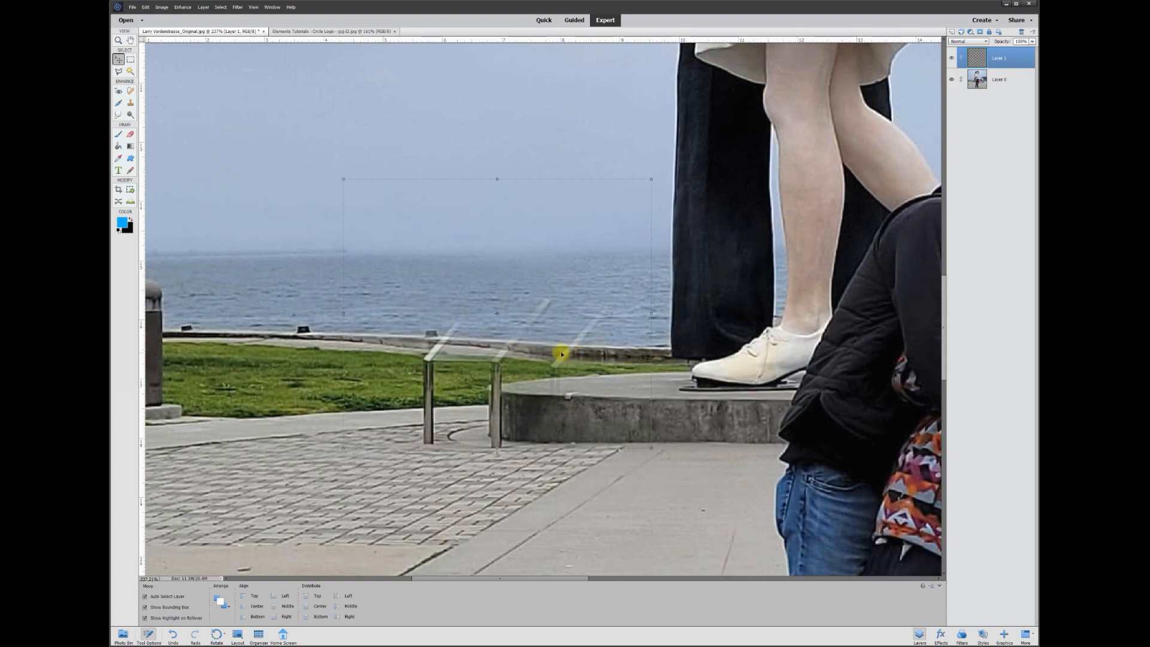
# Check the cloned patch with the photo layer hidden, show the photo again, and erase the stray sign edge from the patch.
pyautogui.click(951, 79)
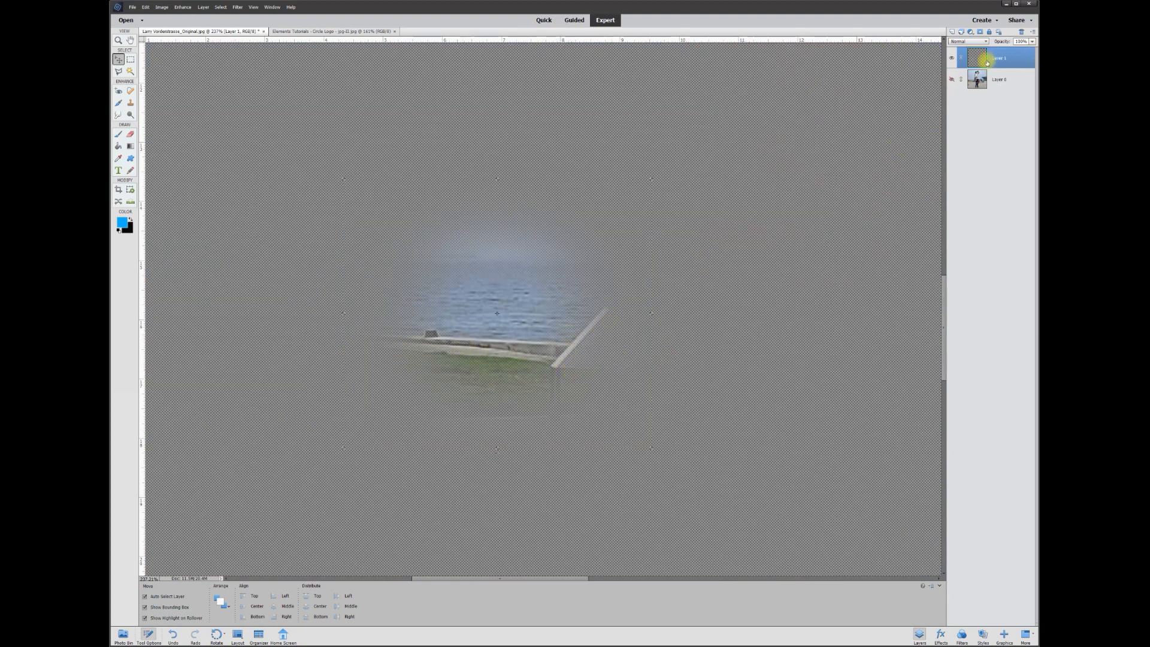
pyautogui.click(951, 79)
pyautogui.click(130, 134)
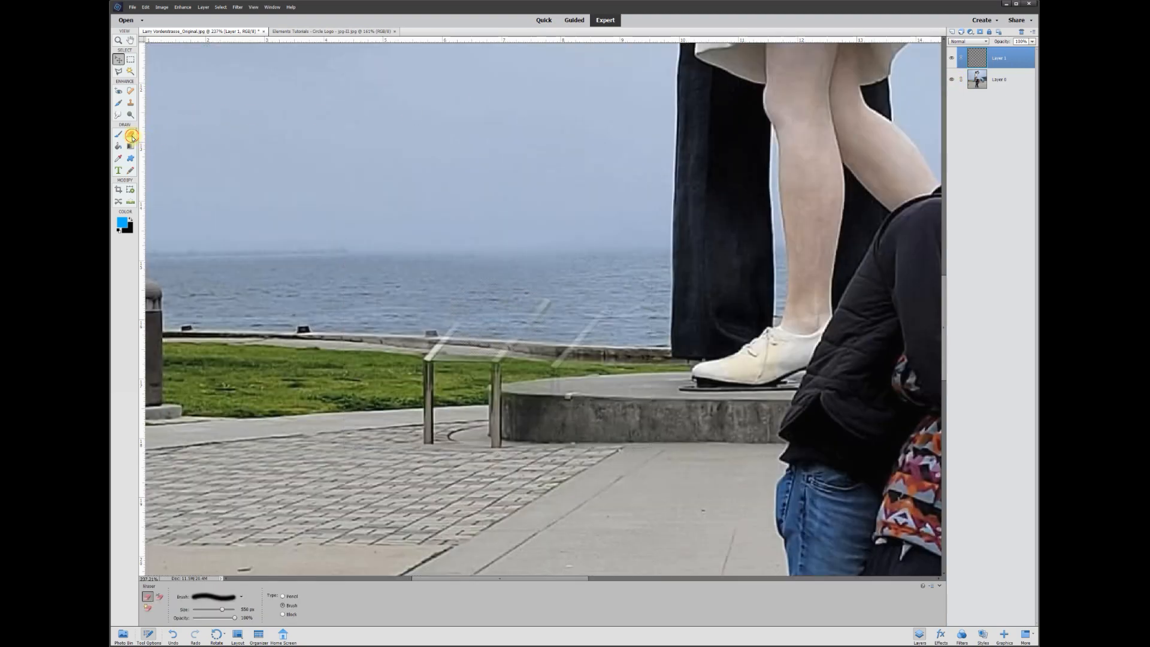
pyautogui.moveTo(577, 358)
pyautogui.mouseDown()
pyautogui.moveTo(560, 367)
pyautogui.moveTo(561, 390)
pyautogui.moveTo(585, 361)
pyautogui.mouseUp()
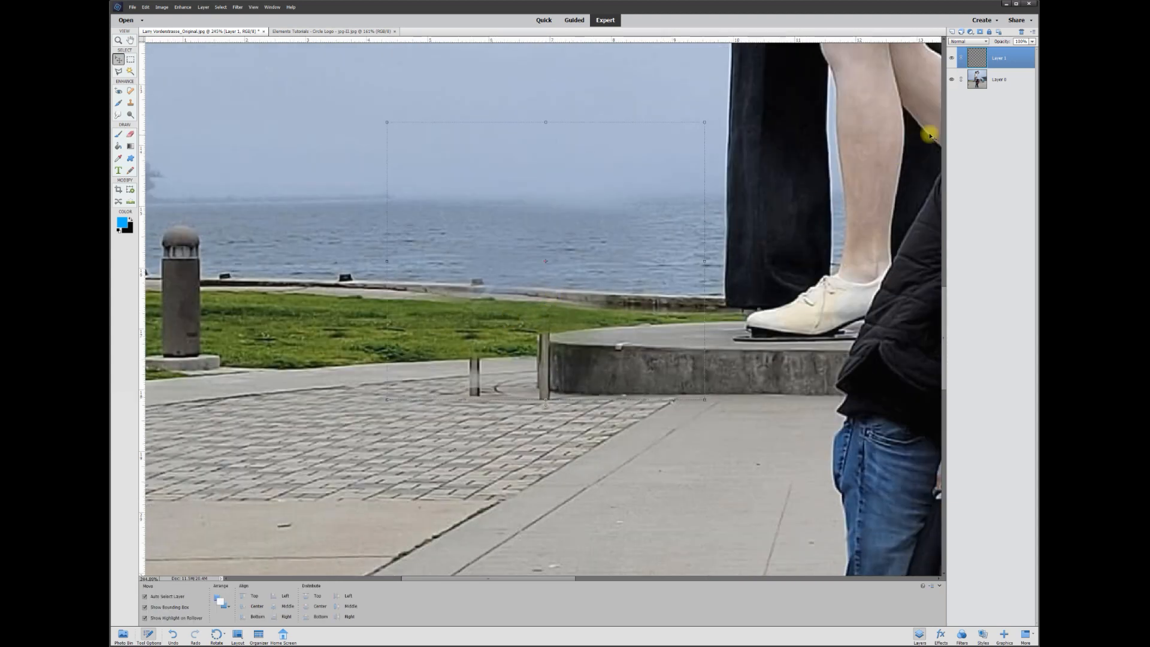
# Add a new layer and outline the concrete path strip around the sign's left post with the Polygonal Lasso.
pyautogui.click(952, 32)
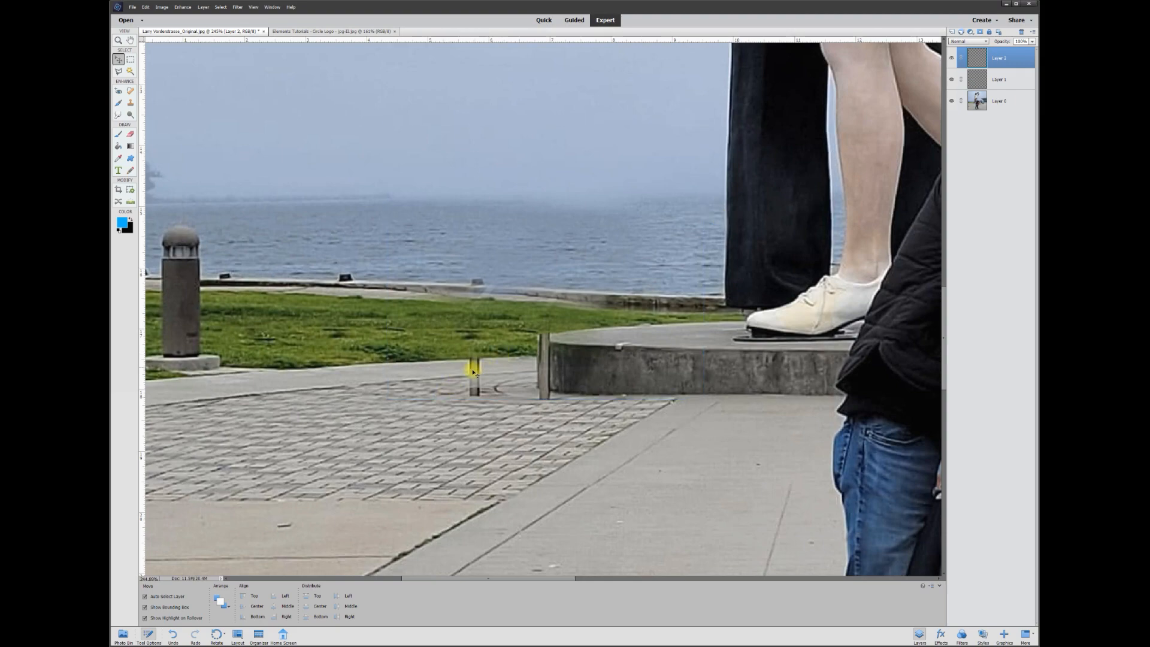
pyautogui.scroll(3, 473, 373)
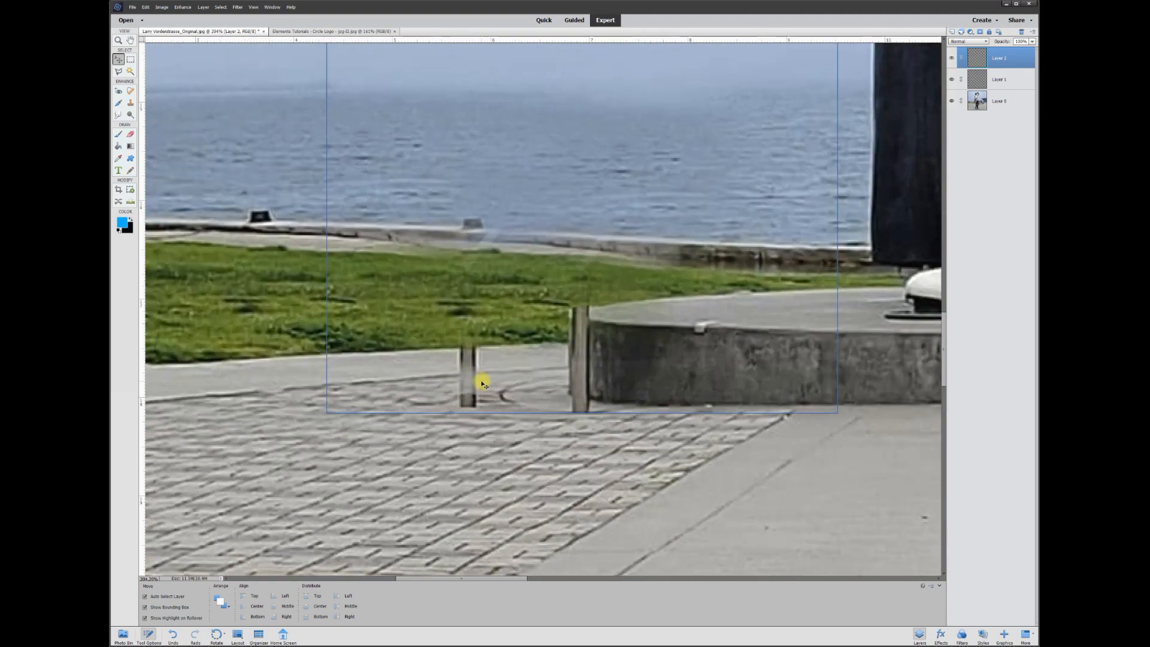
pyautogui.click(118, 72)
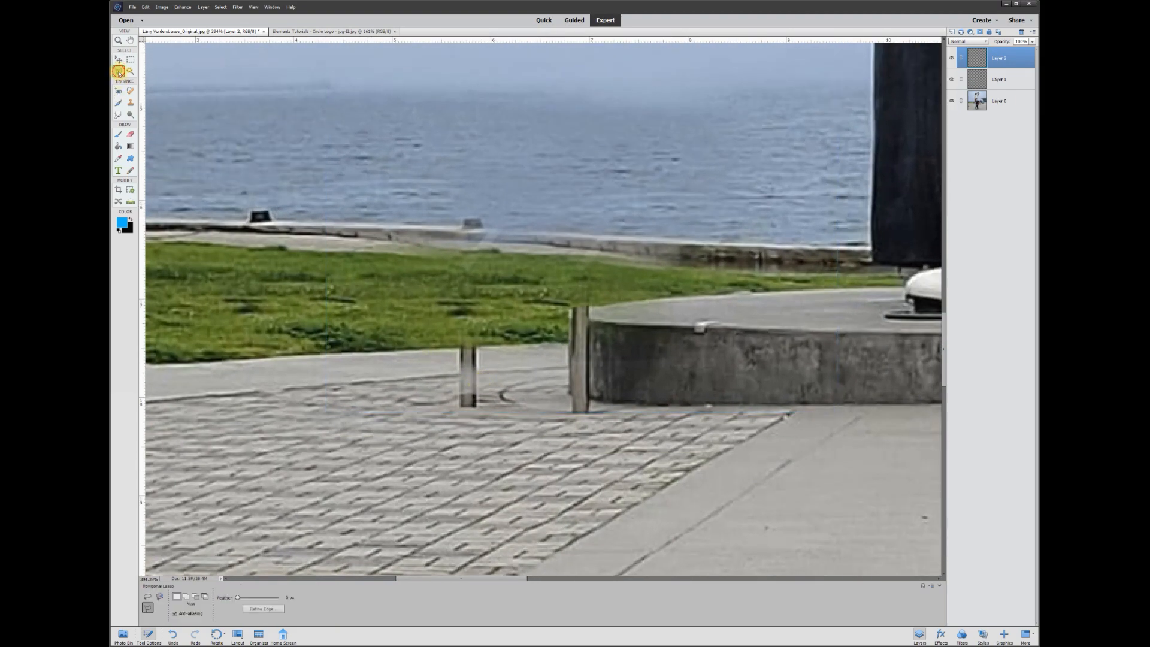
pyautogui.click(355, 355)
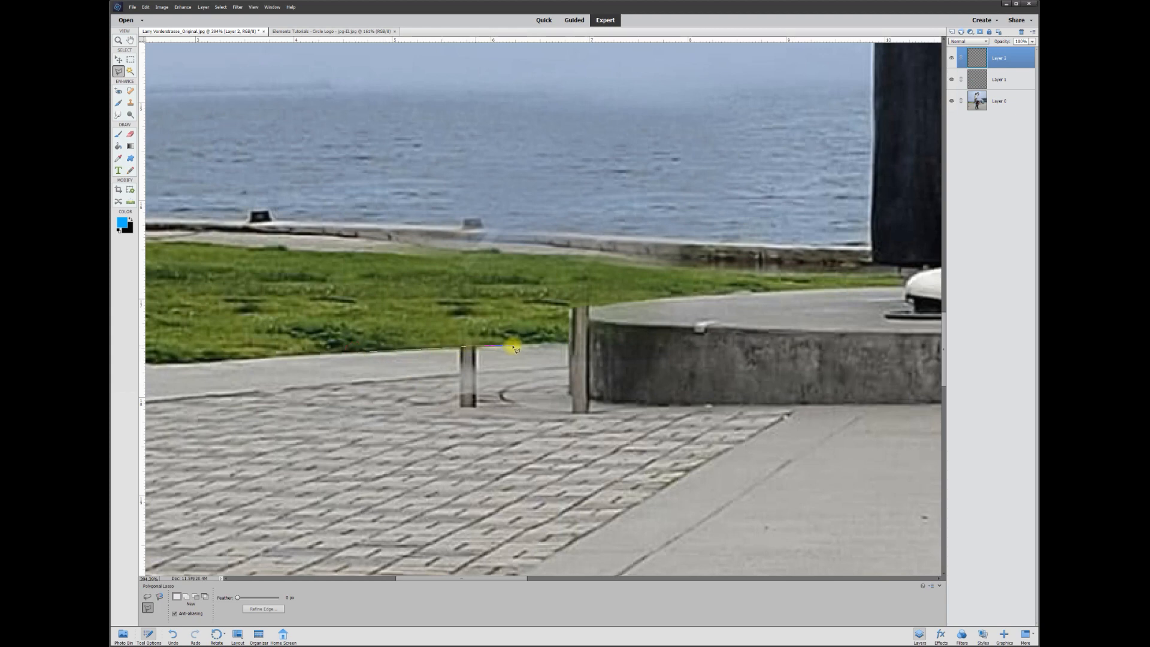
pyautogui.click(568, 344)
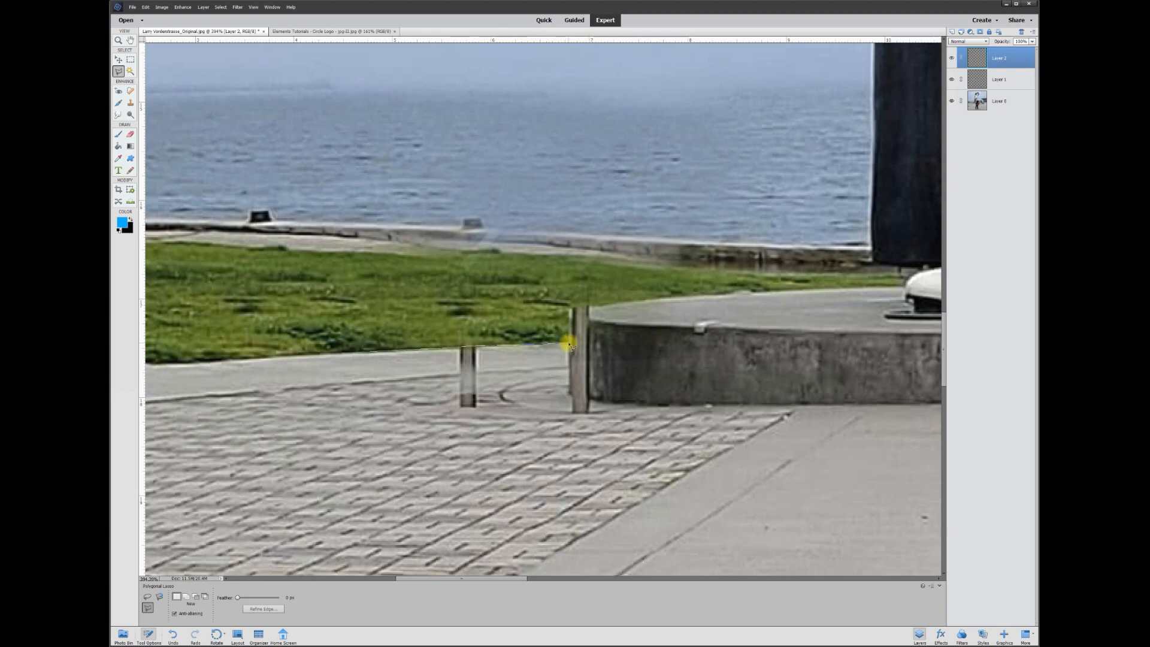
pyautogui.click(568, 368)
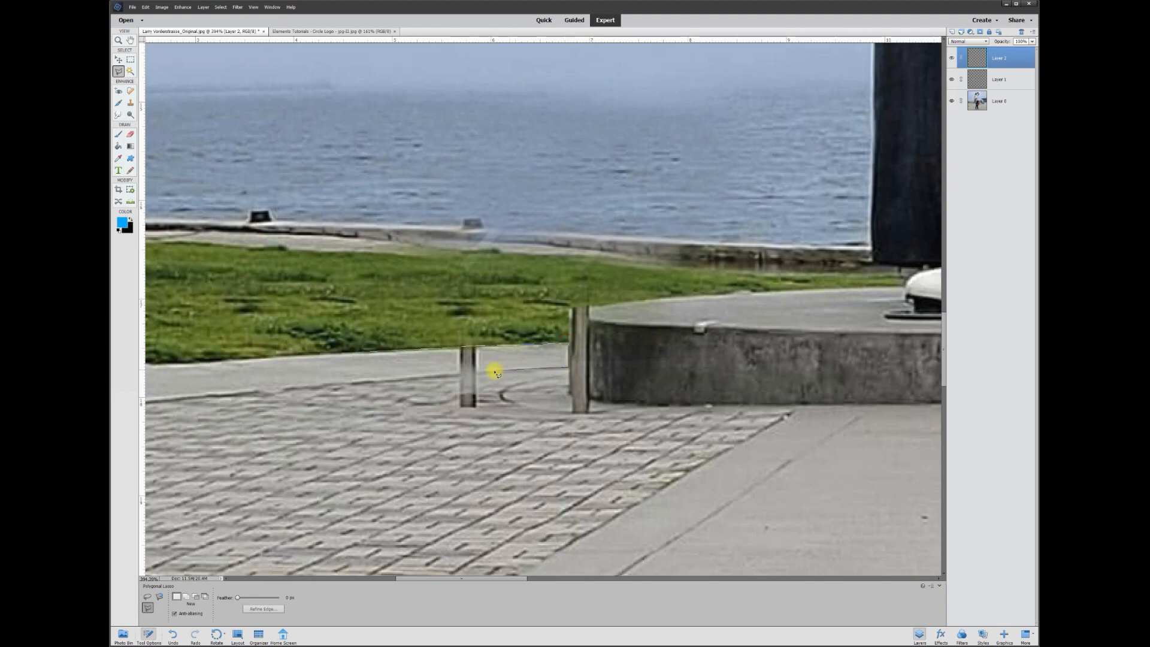
pyautogui.doubleClick(369, 384)
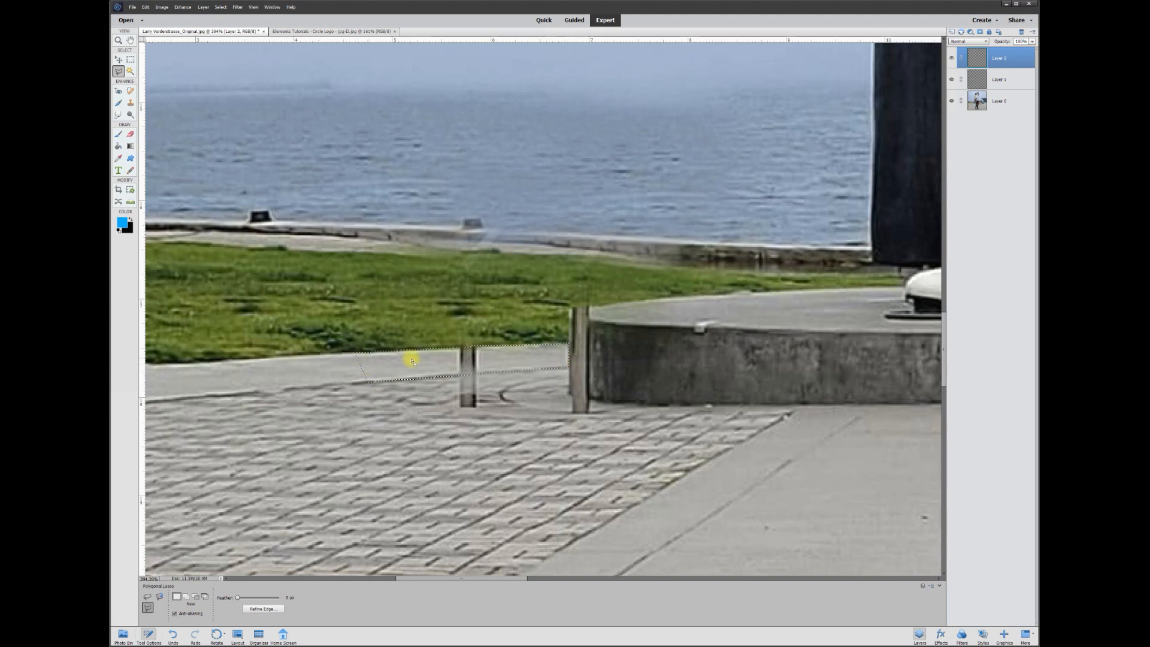
# Clone the concrete path over the left post inside the selection with a 75 px Clone Stamp brush, and deselect.
pyautogui.click(130, 104)
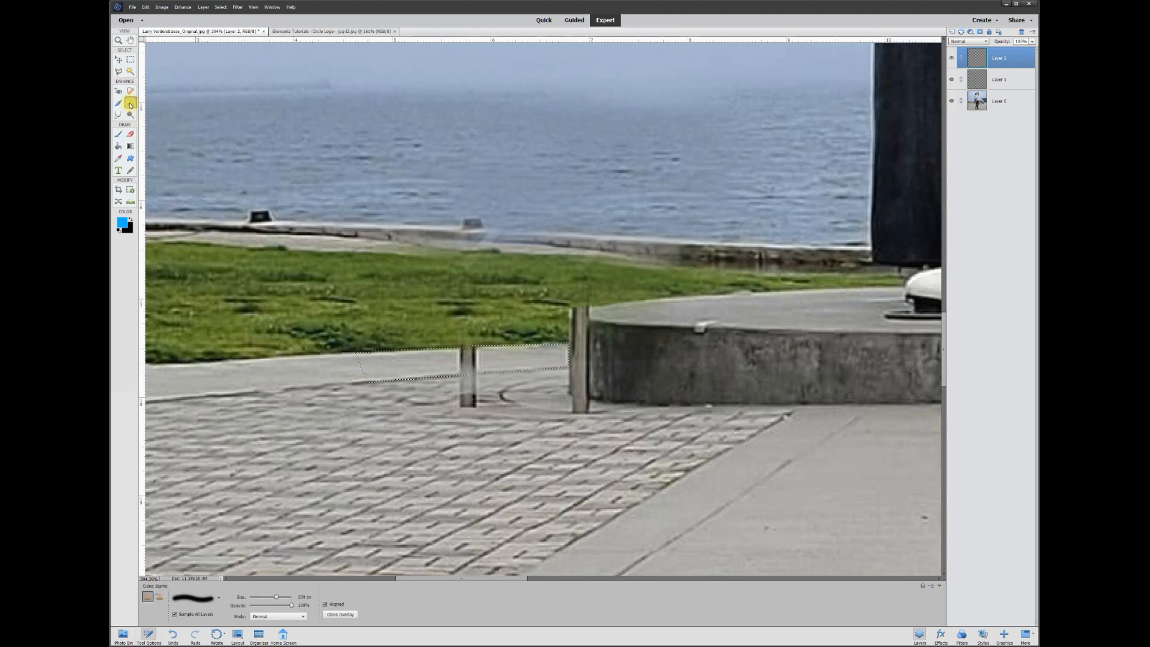
pyautogui.click(303, 596)
pyautogui.write('75')
pyautogui.press('Return')
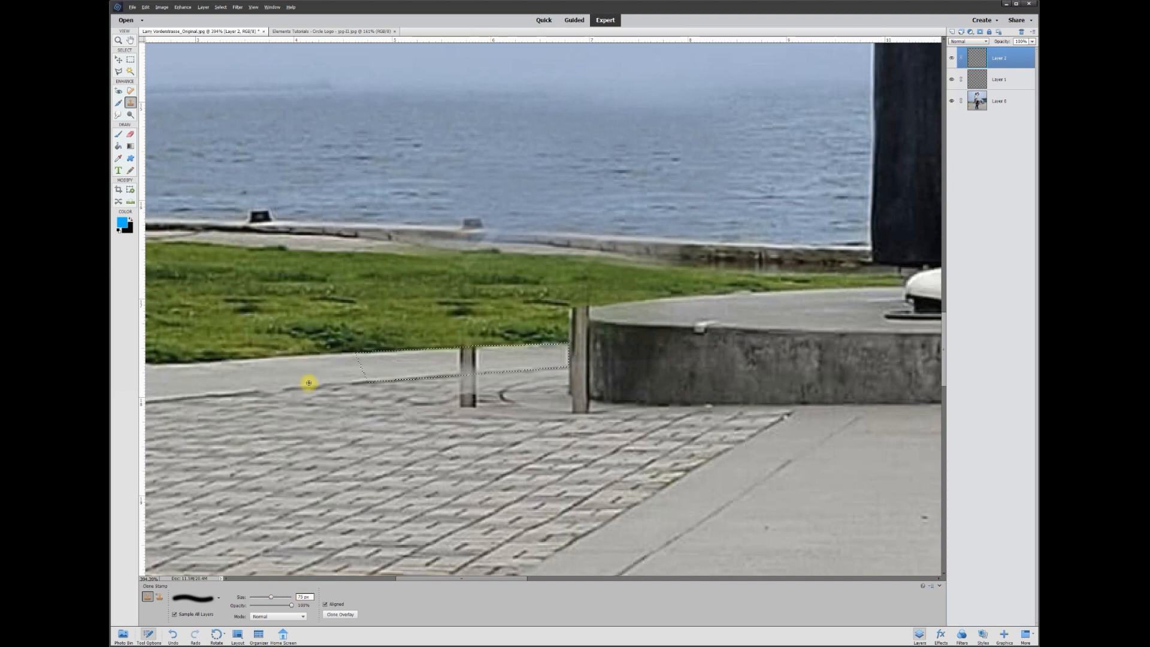
pyautogui.moveTo(310, 375); pyautogui.dragTo(230, 374)
pyautogui.hotkey('ctrl', 'z')
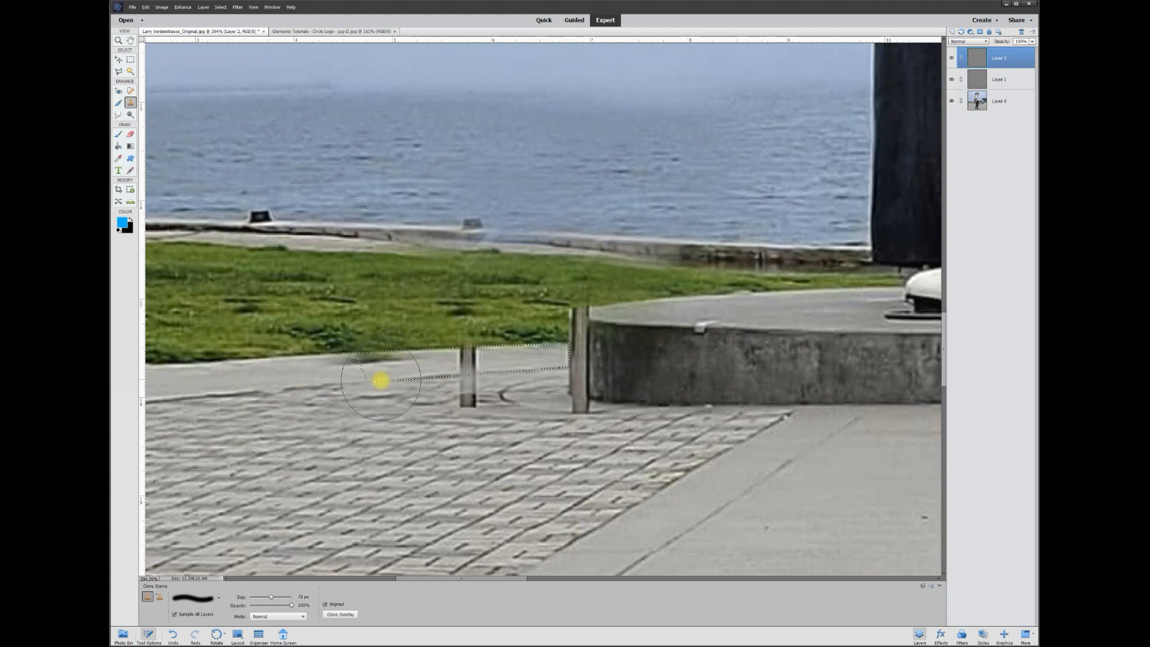
pyautogui.moveTo(401, 368)
pyautogui.mouseDown()
pyautogui.moveTo(491, 362)
pyautogui.moveTo(462, 365)
pyautogui.mouseUp()
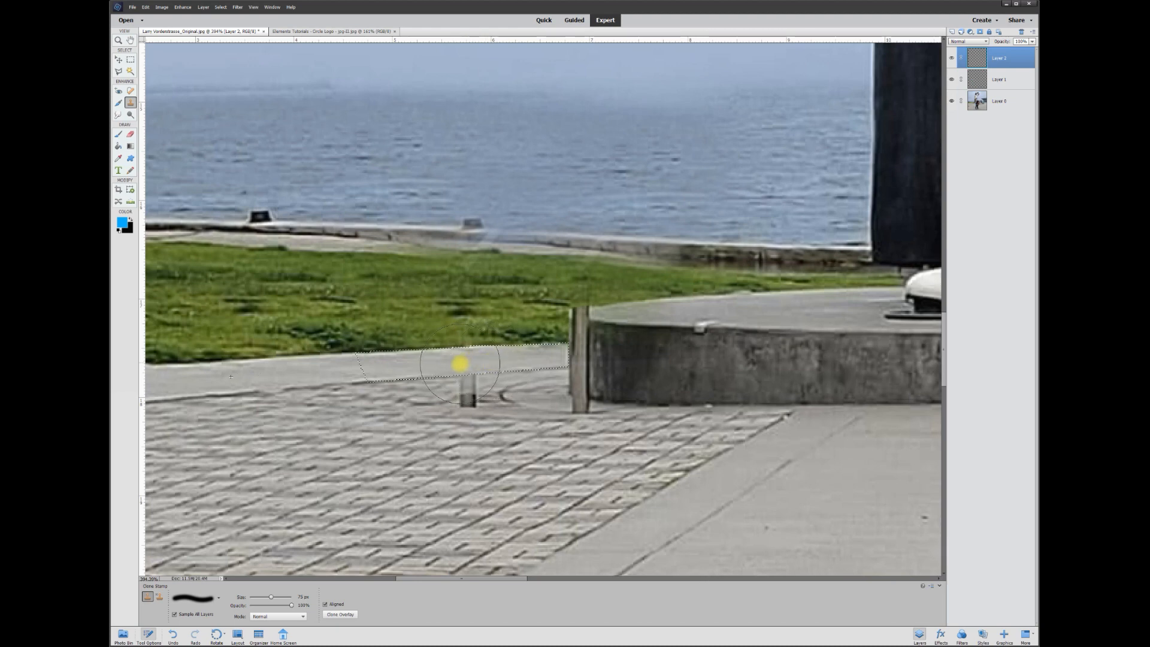
pyautogui.hotkey('ctrl', 'z')
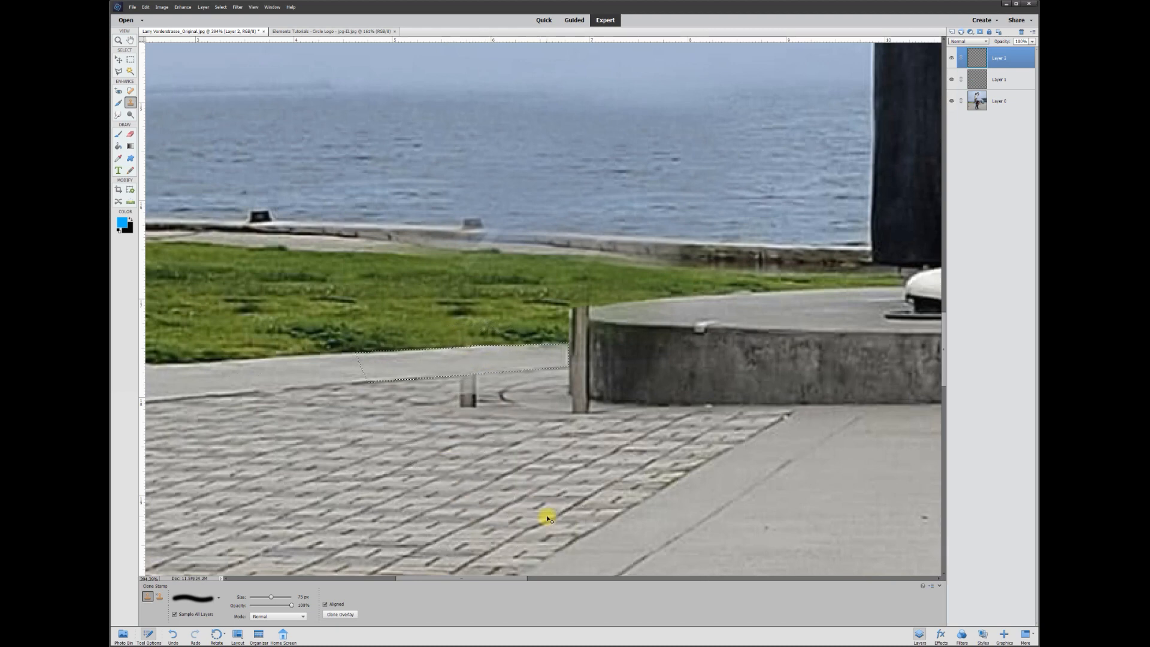
pyautogui.press('v')
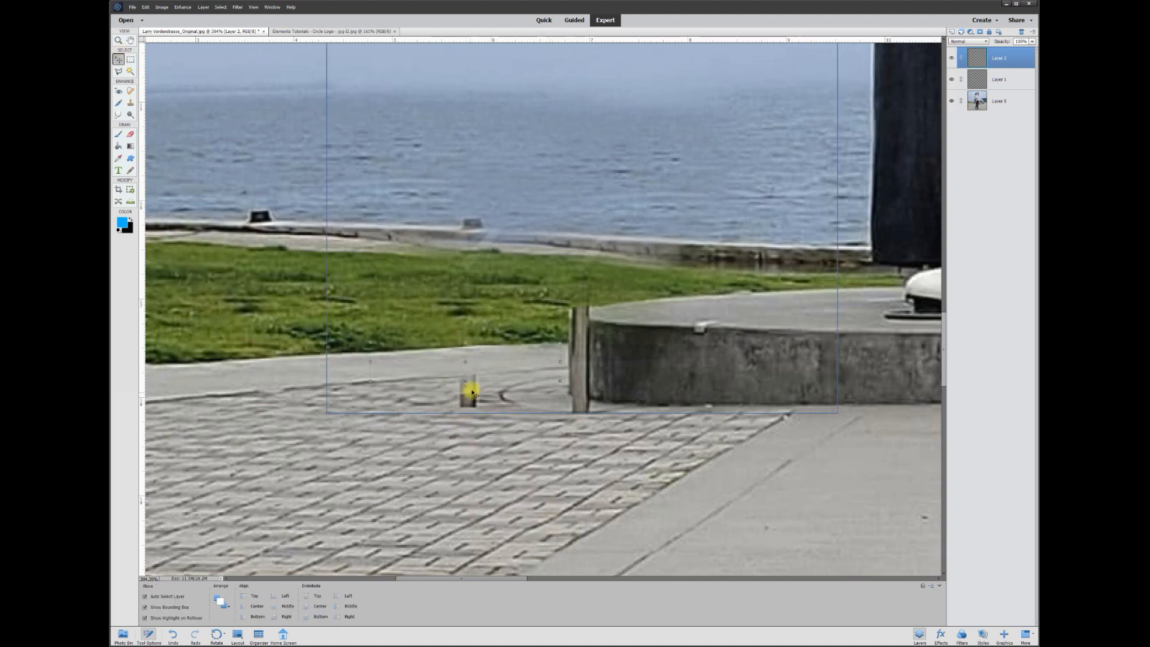
# Add a new top layer, clone brick paving over the remaining base of the left post, and touch up with the Eraser.
pyautogui.click(461, 448)
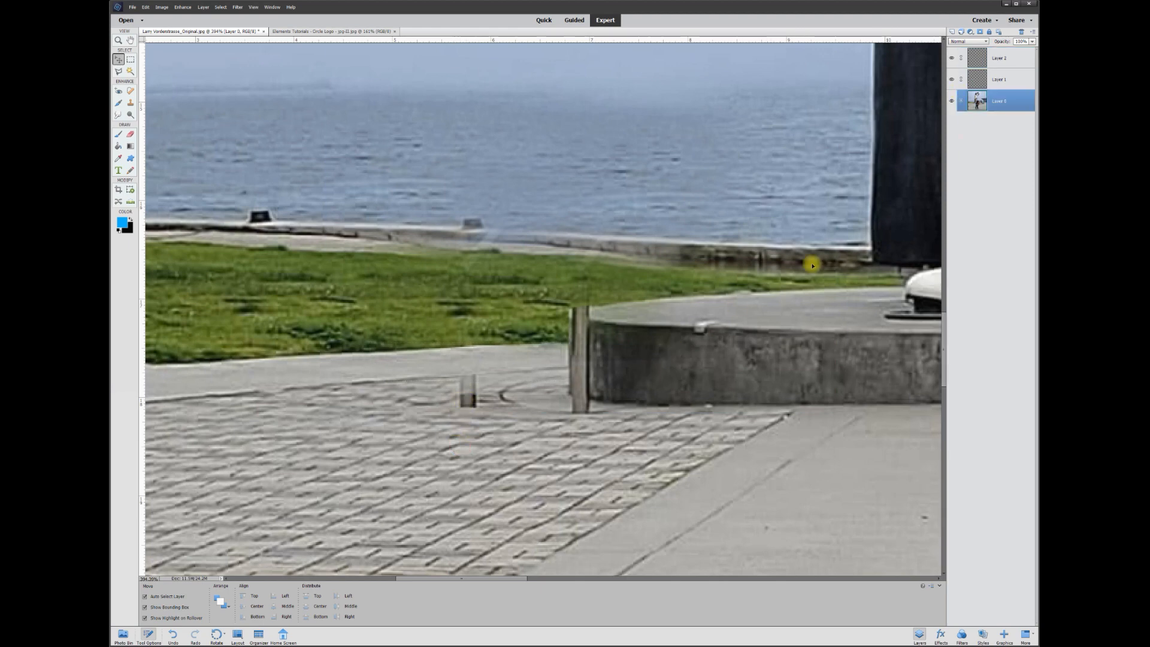
pyautogui.click(999, 58)
pyautogui.click(952, 31)
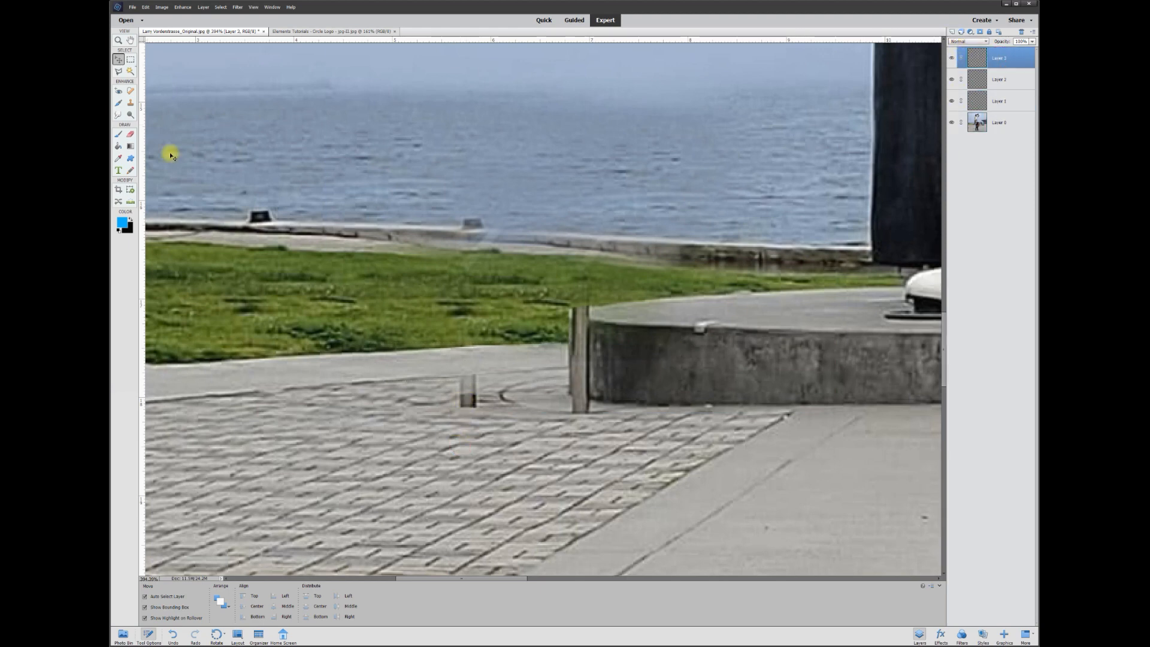
pyautogui.click(129, 103)
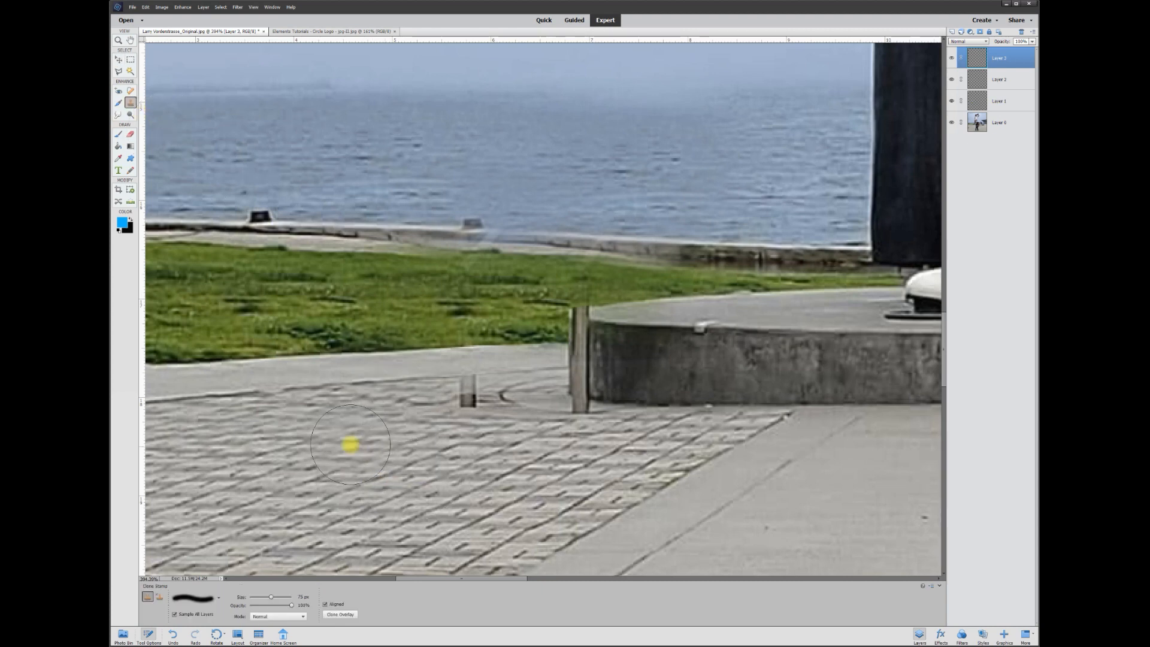
pyautogui.keyDown('alt'); pyautogui.click(331, 432); pyautogui.keyUp('alt')
pyautogui.moveTo(449, 404)
pyautogui.mouseDown()
pyautogui.moveTo(460, 406)
pyautogui.moveTo(428, 411)
pyautogui.moveTo(470, 396)
pyautogui.mouseUp()
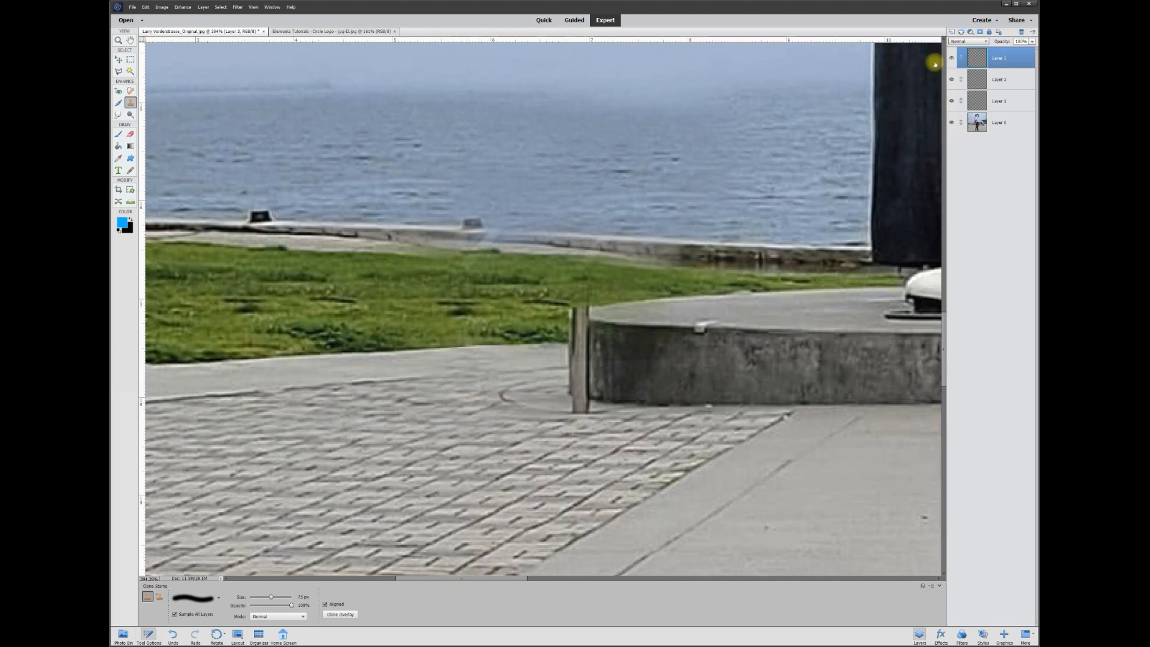
pyautogui.click(130, 135)
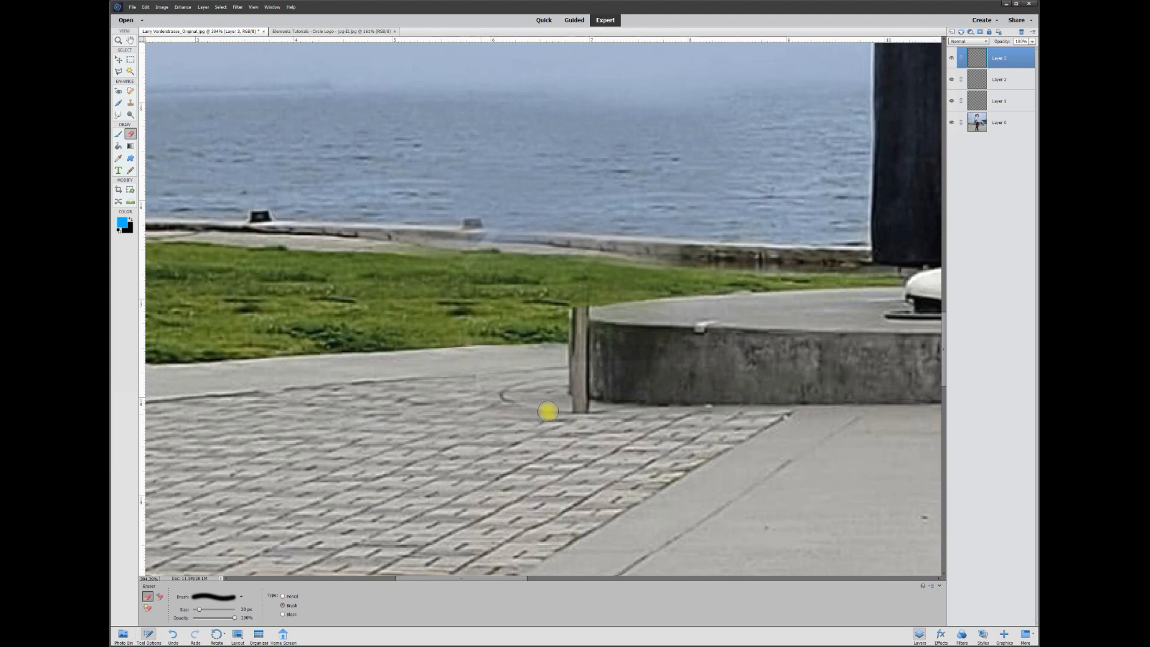
# Add a new layer and outline the curved concrete strip around the base of the right post with the Polygonal Lasso.
pyautogui.click(120, 72)
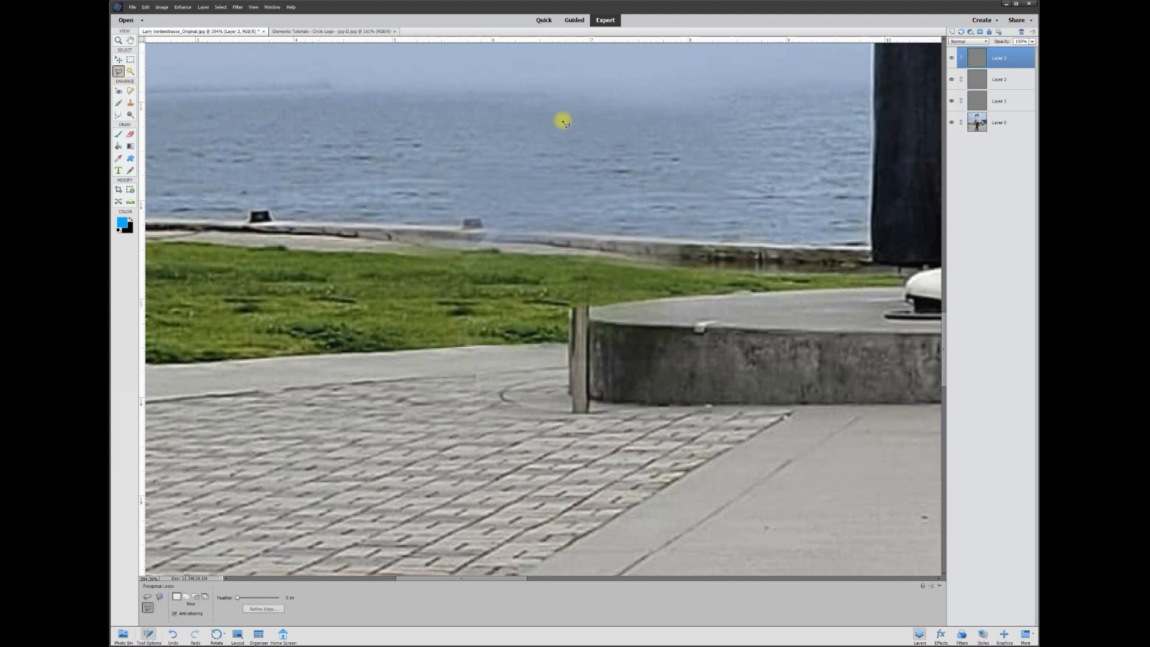
pyautogui.click(951, 32)
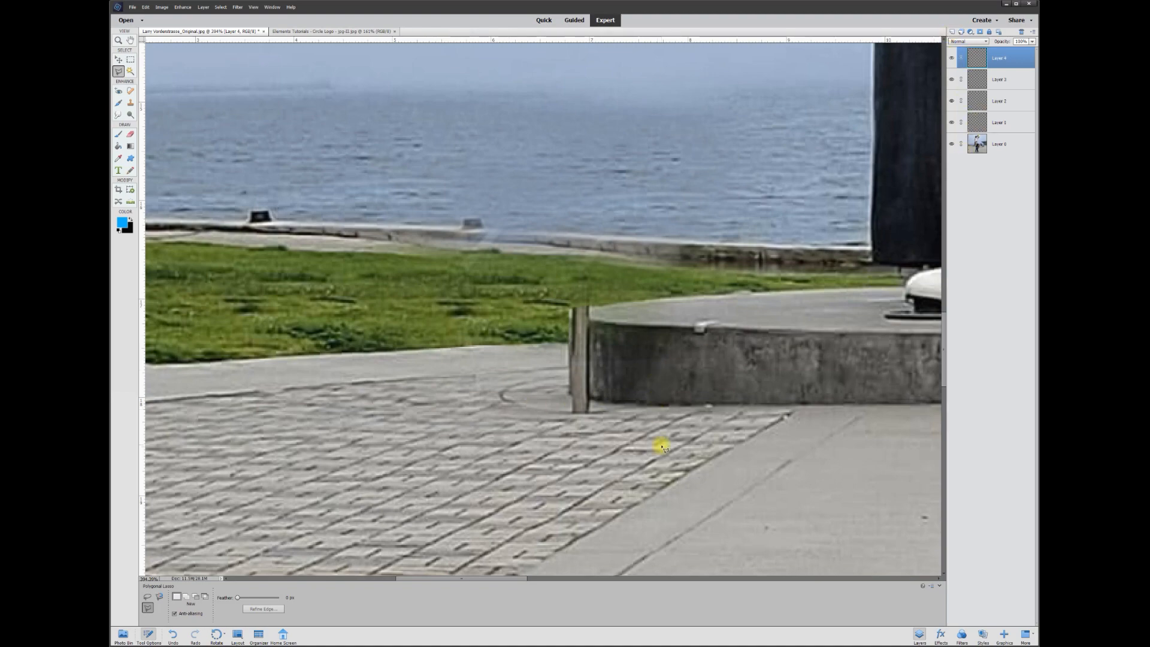
pyautogui.scroll(2, 647, 444)
pyautogui.scroll(1, 646, 444)
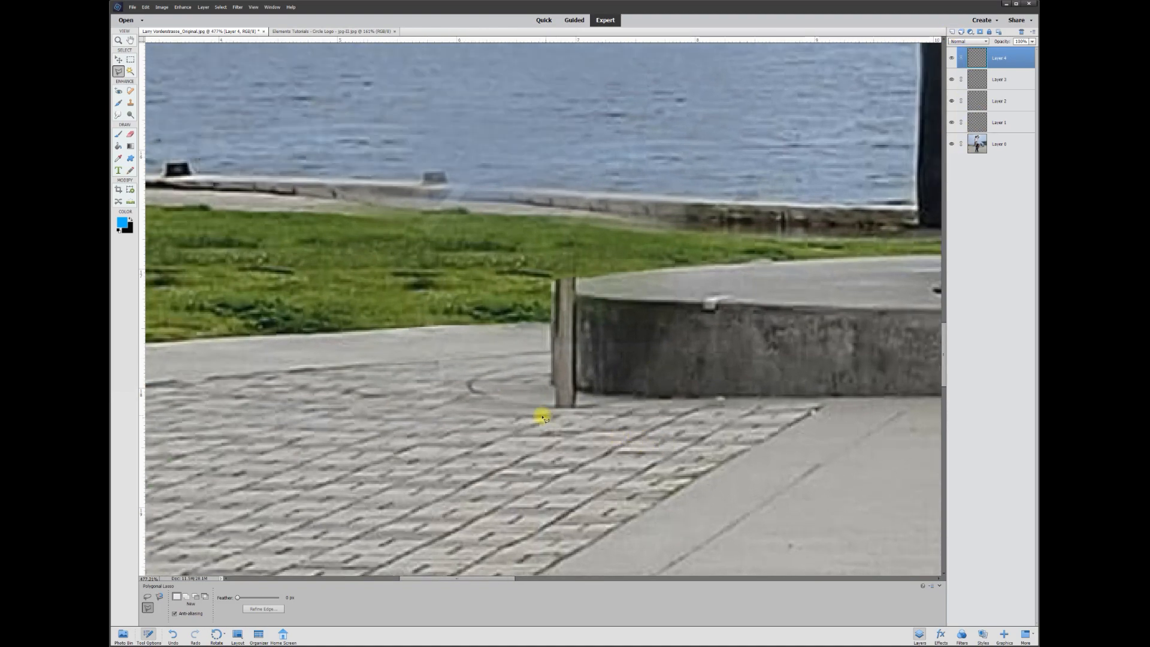
pyautogui.click(499, 402)
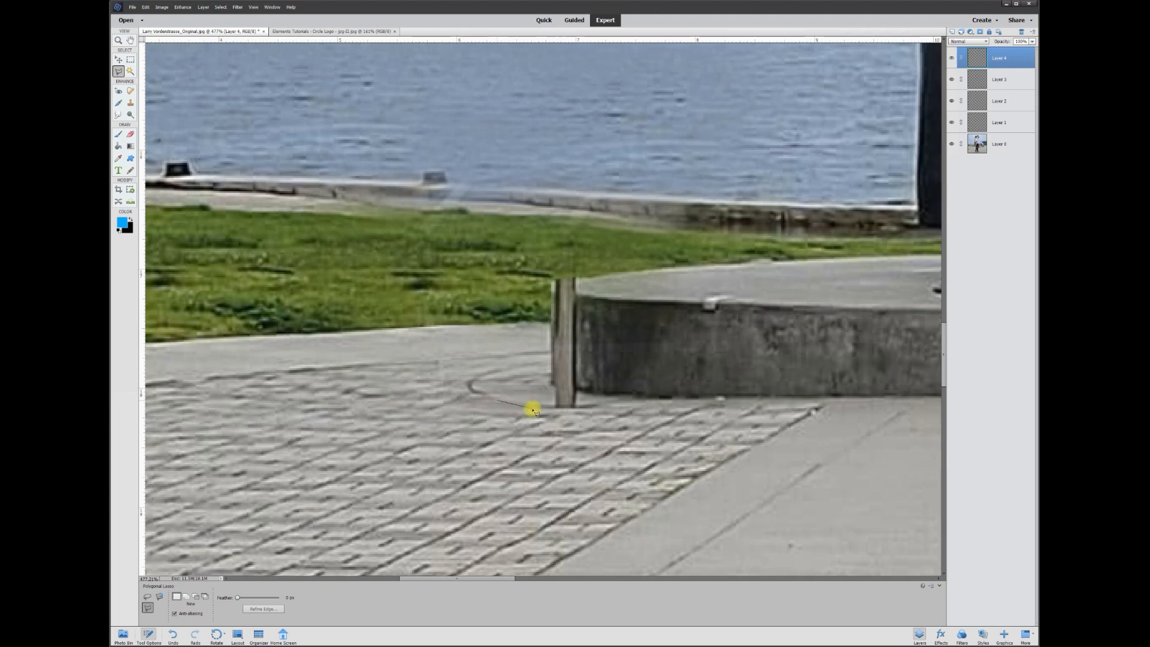
pyautogui.click(569, 412)
pyautogui.click(617, 411)
pyautogui.click(633, 412)
pyautogui.click(659, 397)
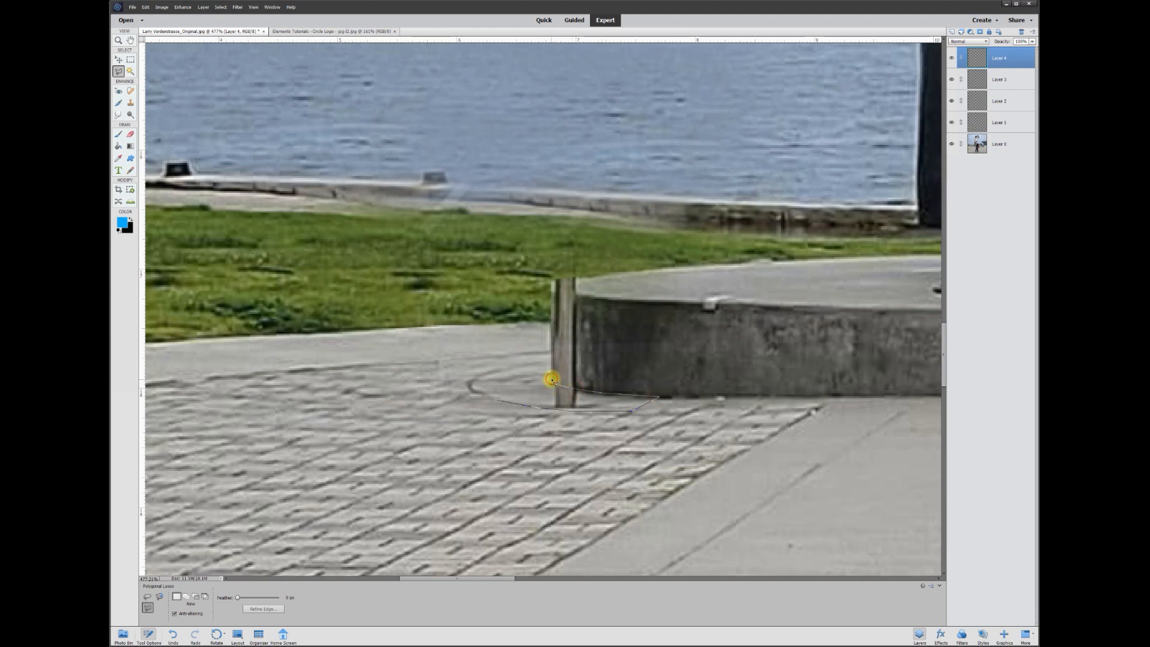
pyautogui.click(549, 366)
pyautogui.click(507, 366)
pyautogui.doubleClick(485, 387)
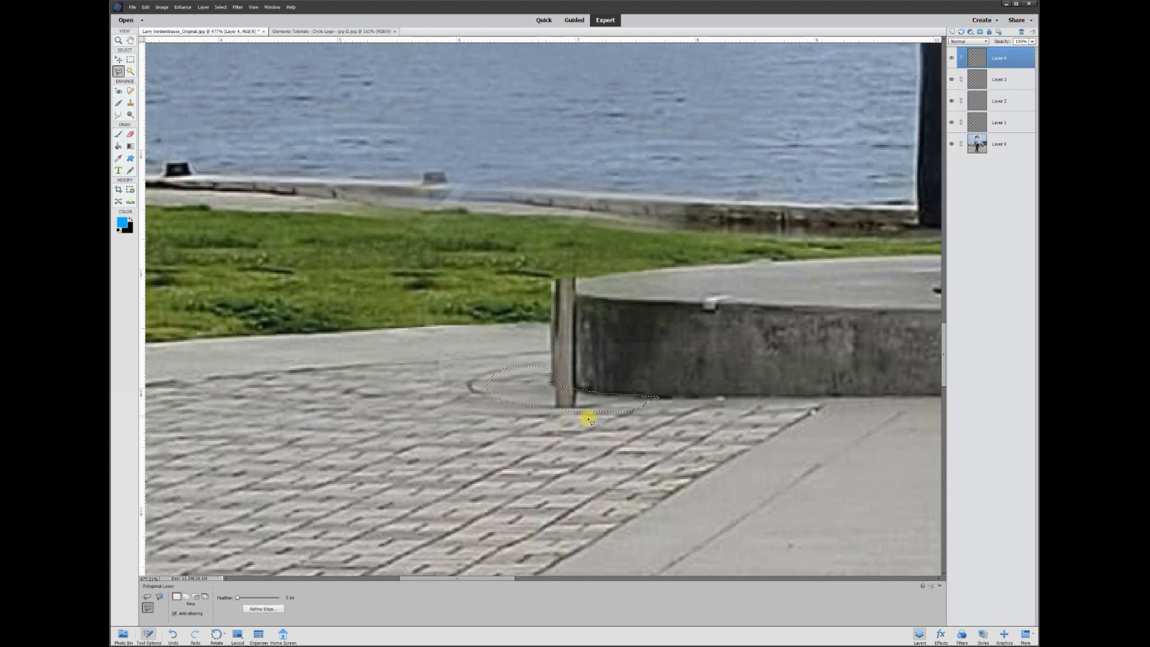
# Smudge the concrete over the right post's base inside the selection on the bottom photo layer, and deselect.
pyautogui.click(118, 115)
pyautogui.hotkey('alt', ',')
pyautogui.moveTo(562, 399)
pyautogui.mouseDown()
pyautogui.moveTo(600, 409)
pyautogui.moveTo(631, 403)
pyautogui.moveTo(569, 404)
pyautogui.moveTo(688, 393)
pyautogui.moveTo(693, 404)
pyautogui.mouseUp()
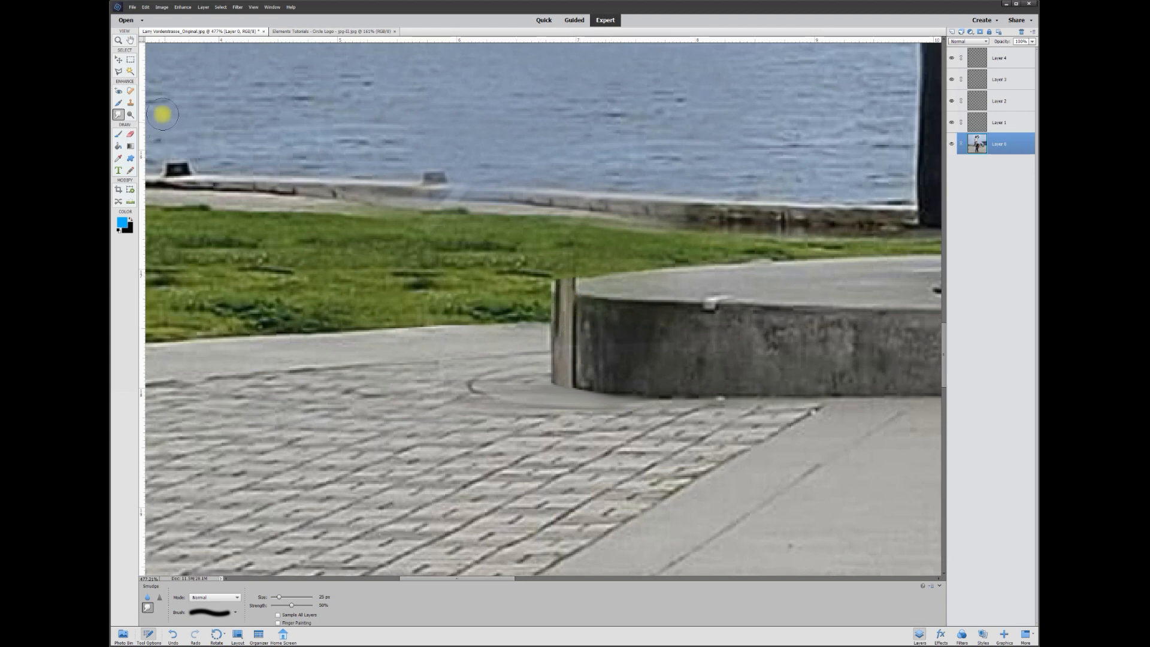
# Add a new layer on top and outline the pedestal's curved front face, including the right post, with the Polygonal Lasso.
pyautogui.click(118, 71)
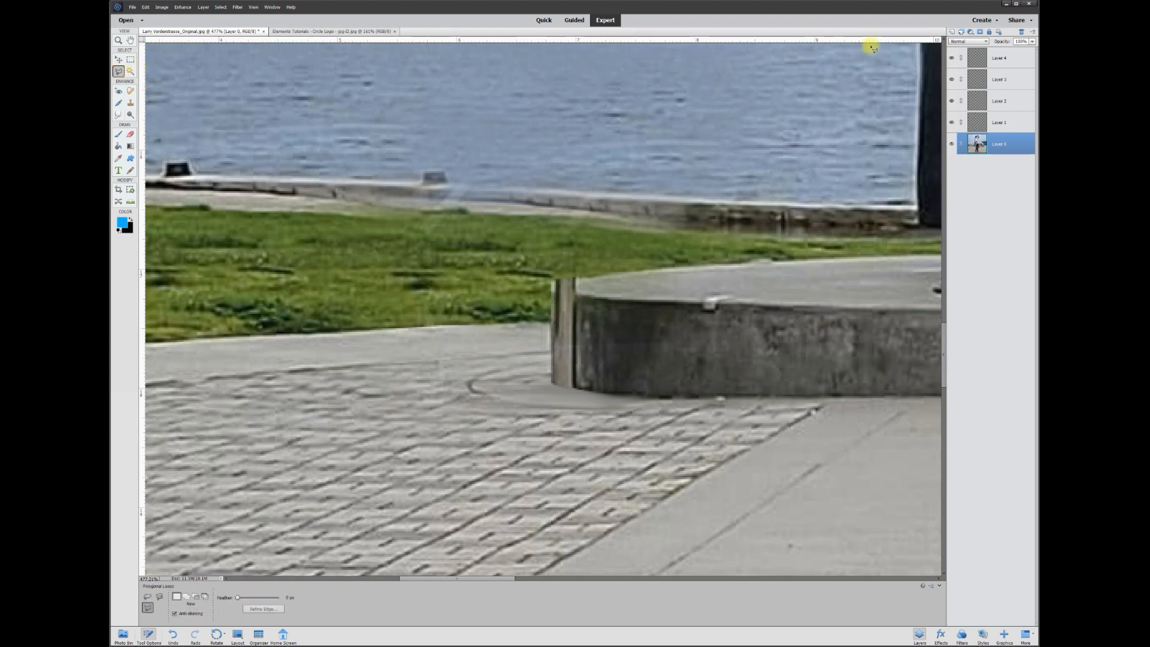
pyautogui.click(998, 58)
pyautogui.click(951, 31)
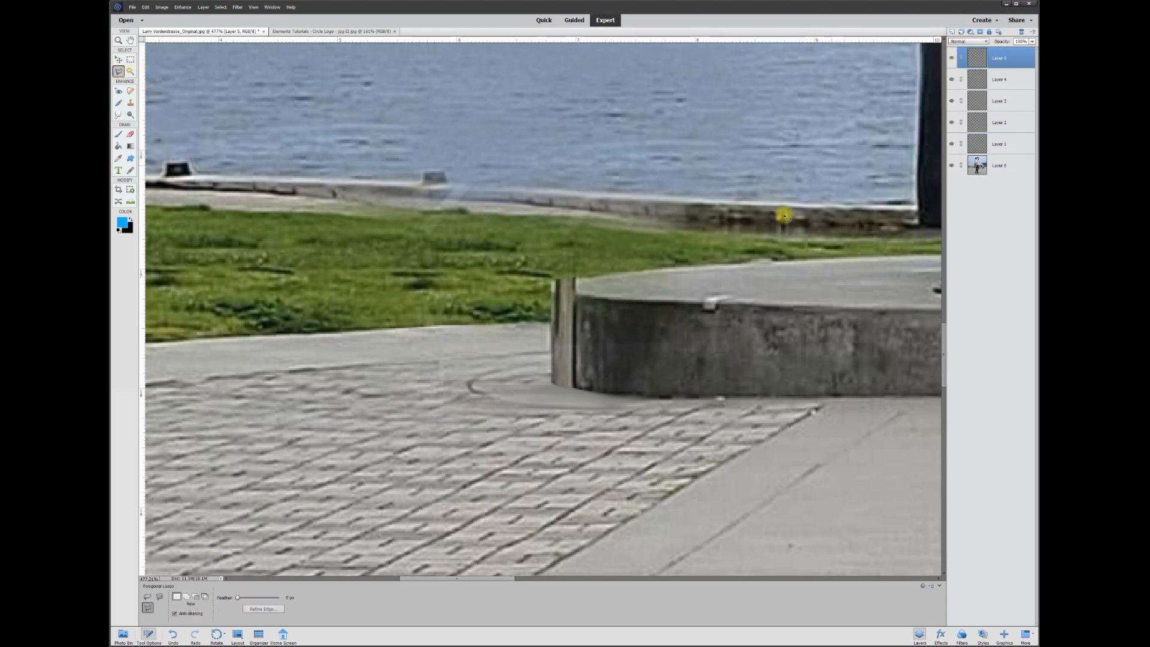
pyautogui.click(629, 400)
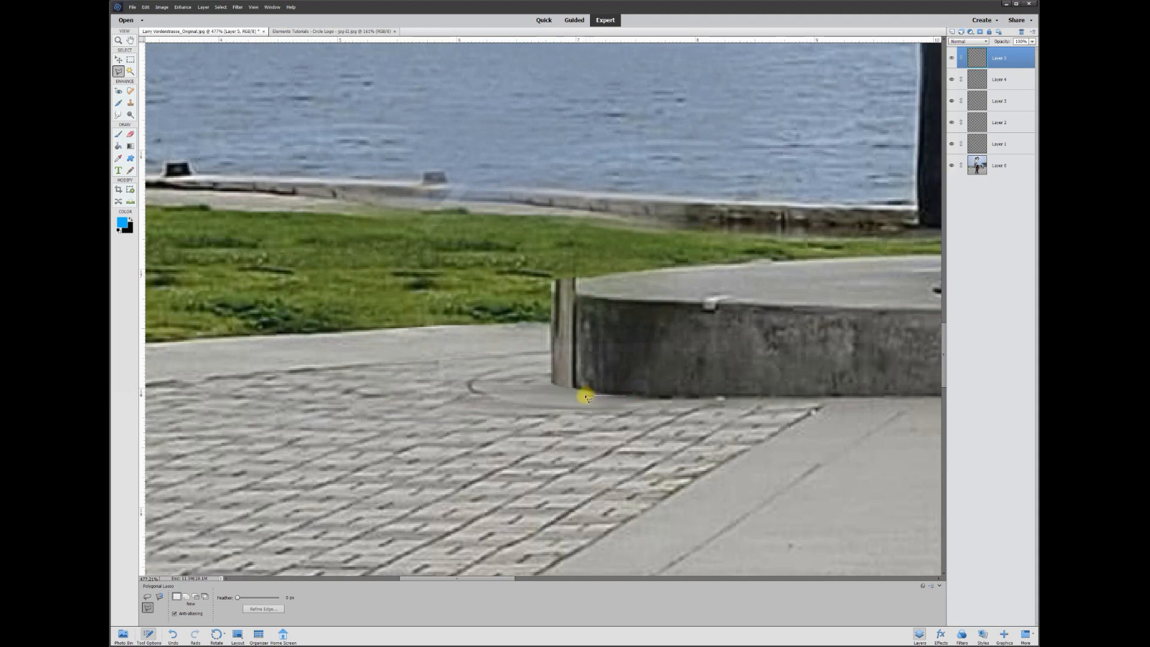
pyautogui.click(552, 385)
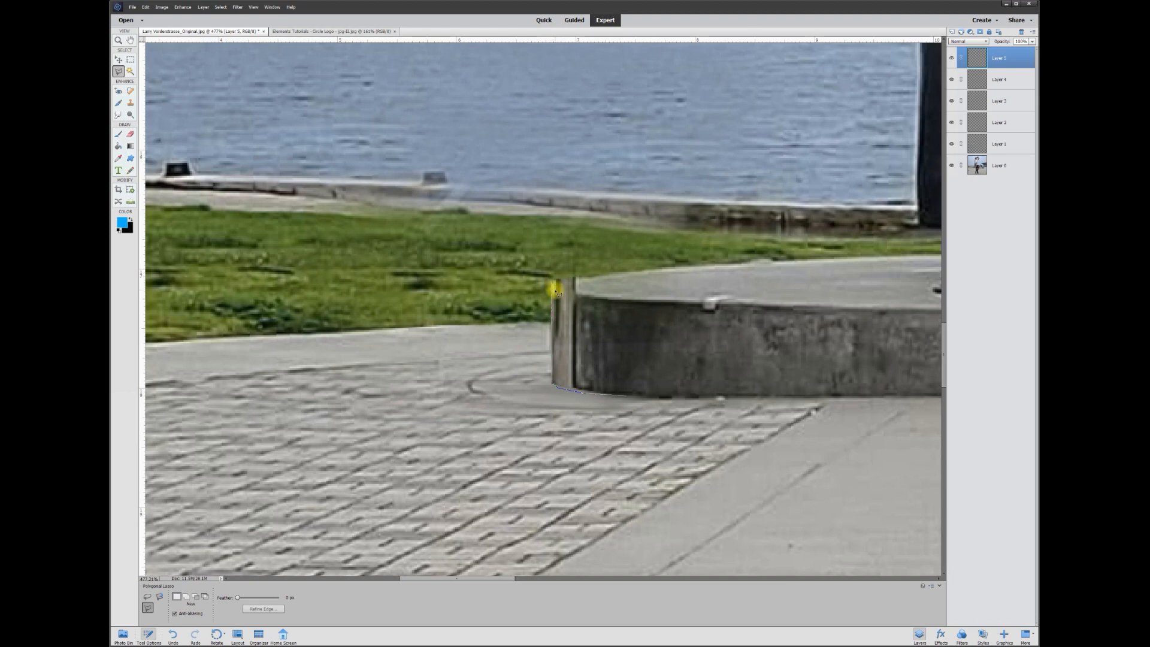
pyautogui.click(703, 301)
pyautogui.click(702, 397)
pyautogui.doubleClick(649, 399)
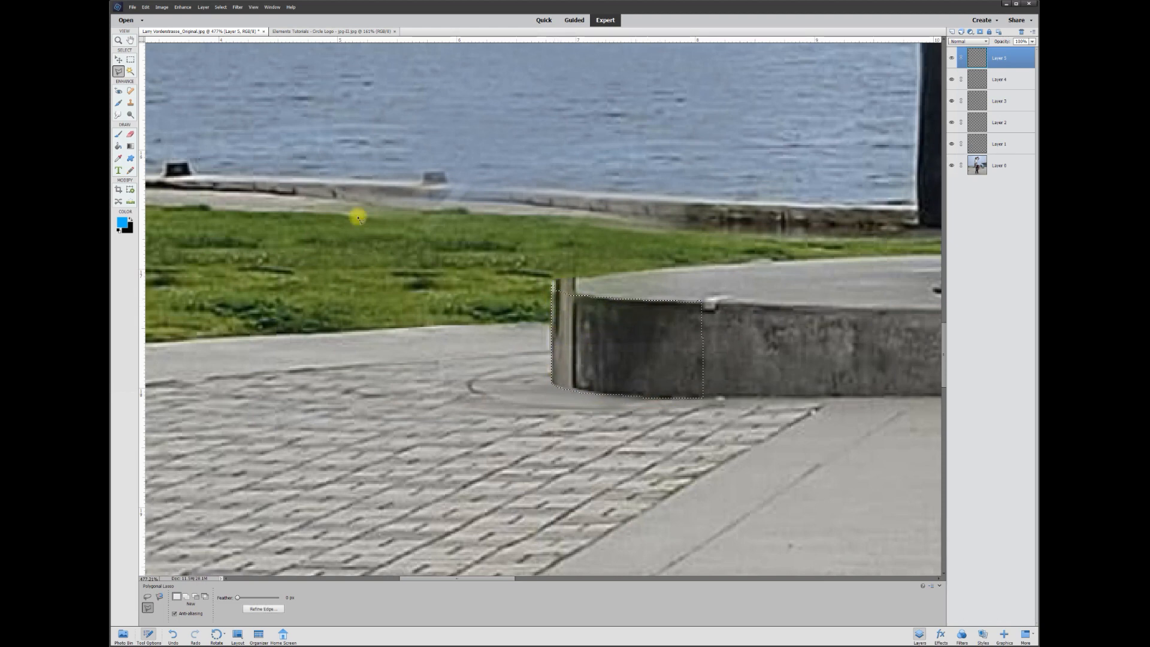
# Smudge the pedestal's dark concrete over the right post inside the selection on the bottom photo layer.
pyautogui.click(118, 114)
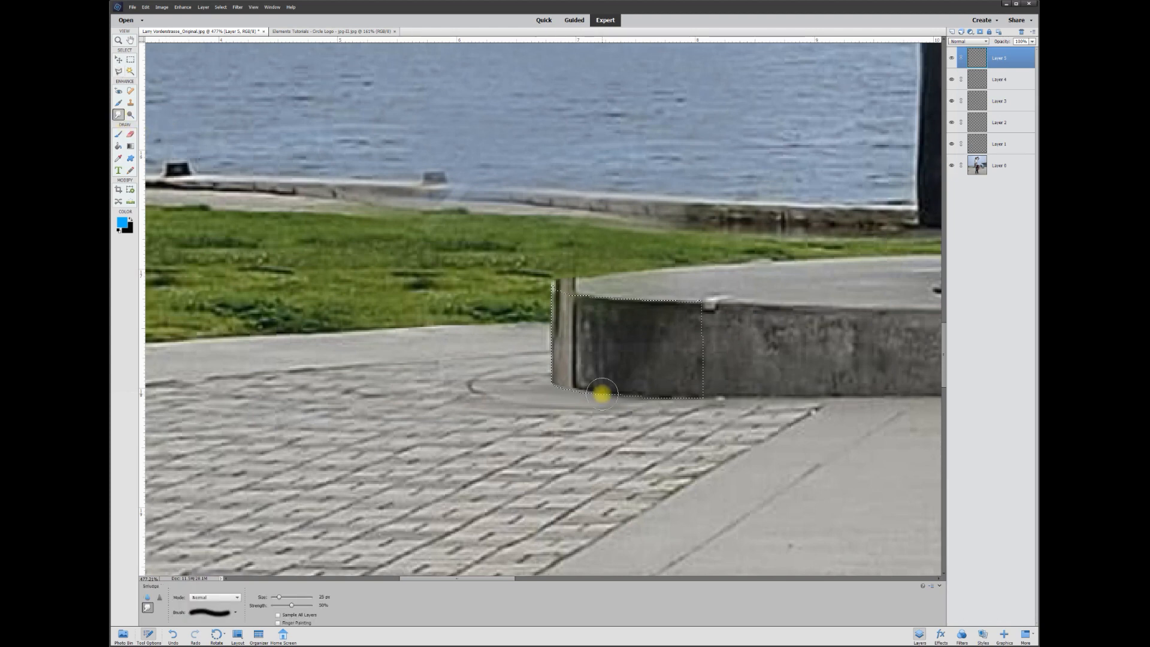
pyautogui.hotkey('alt', 'shift', '[')
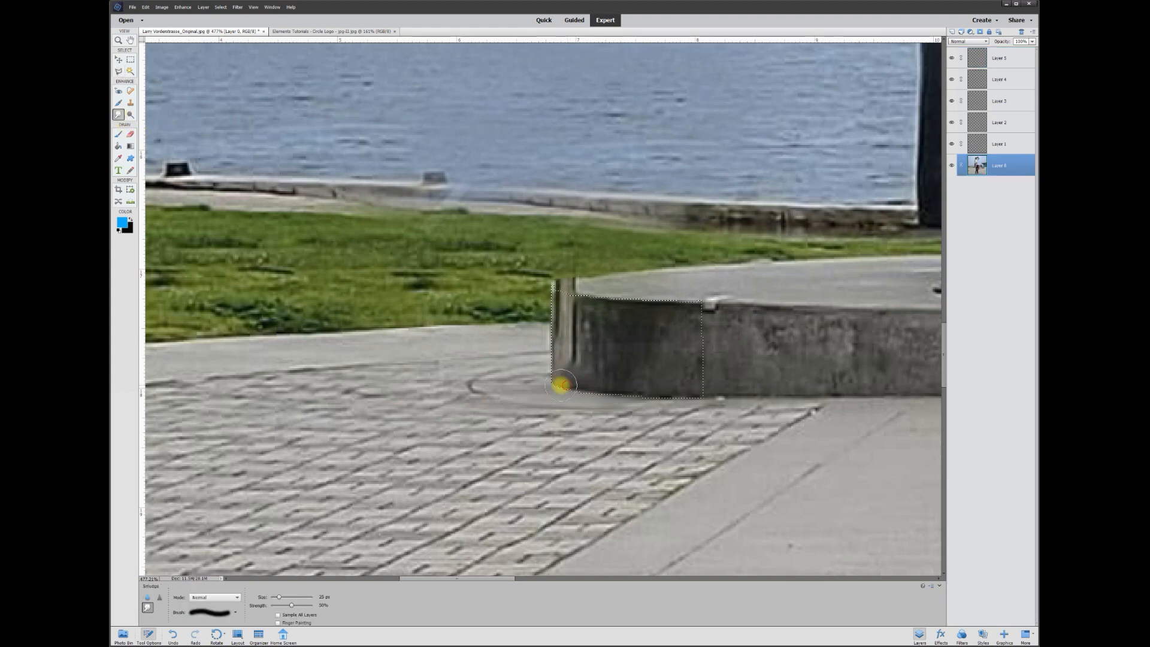
pyautogui.moveTo(564, 377)
pyautogui.mouseDown()
pyautogui.moveTo(591, 356)
pyautogui.moveTo(570, 358)
pyautogui.moveTo(546, 337)
pyautogui.moveTo(578, 337)
pyautogui.moveTo(552, 334)
pyautogui.moveTo(580, 329)
pyautogui.moveTo(554, 311)
pyautogui.moveTo(588, 315)
pyautogui.moveTo(567, 303)
pyautogui.mouseUp()
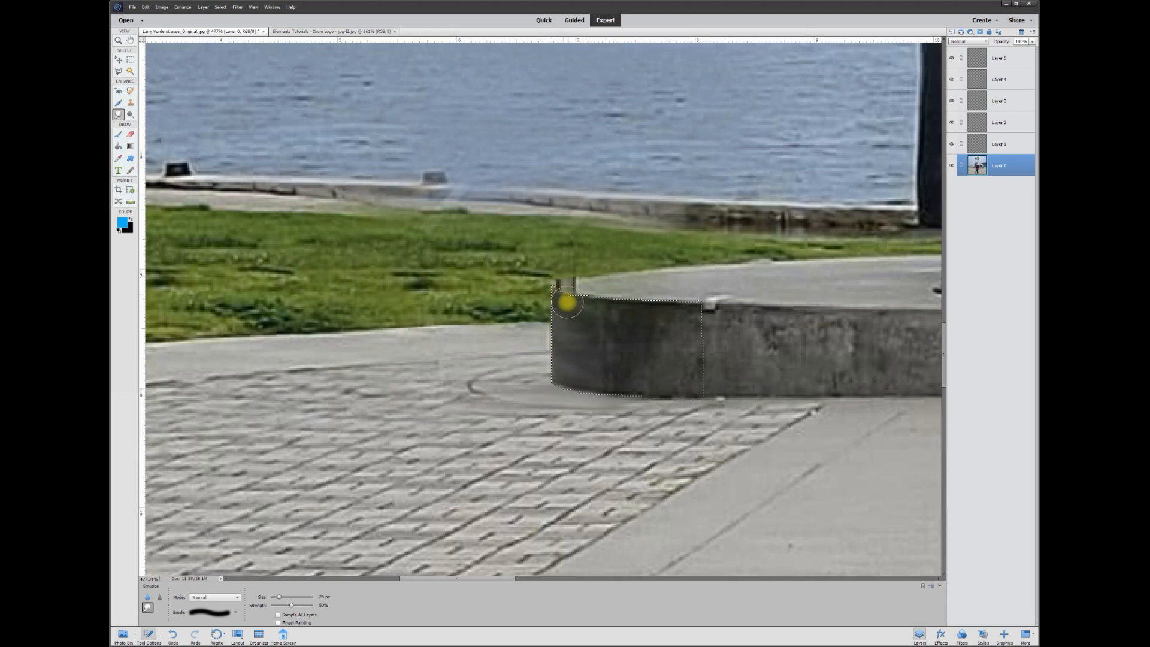
pyautogui.scroll(-3, 662, 420)
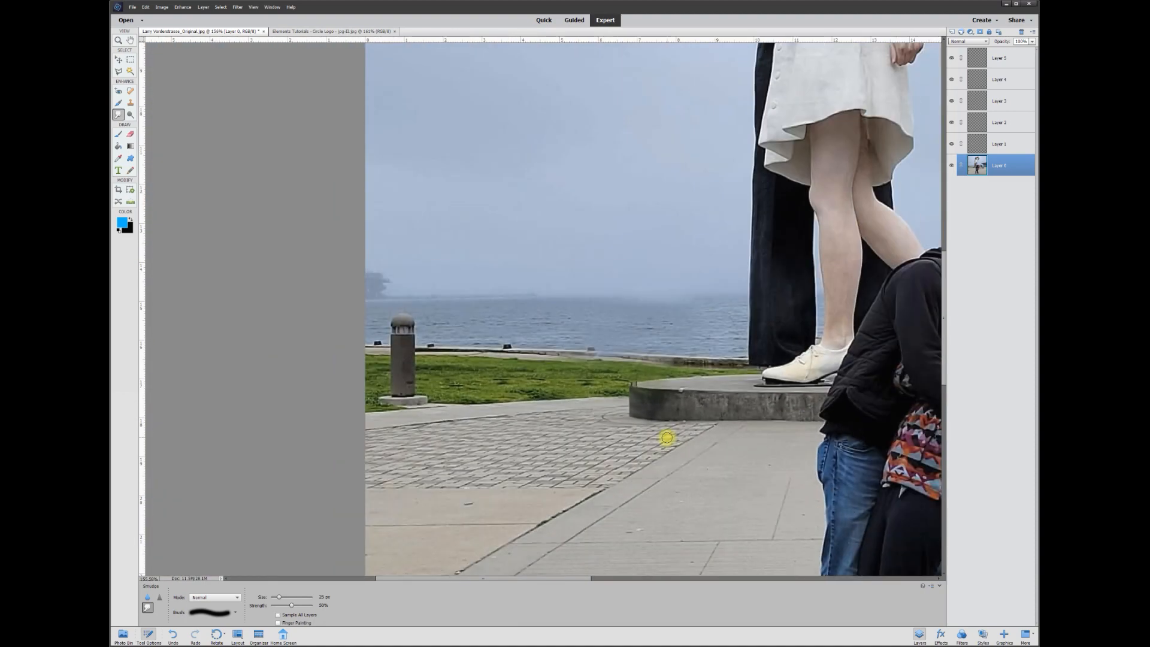
pyautogui.scroll(-1, 667, 437)
# Hide and show the retouching layers to compare the photo with and without the sign.
pyautogui.press('v')
pyautogui.scroll(1, 797, 371)
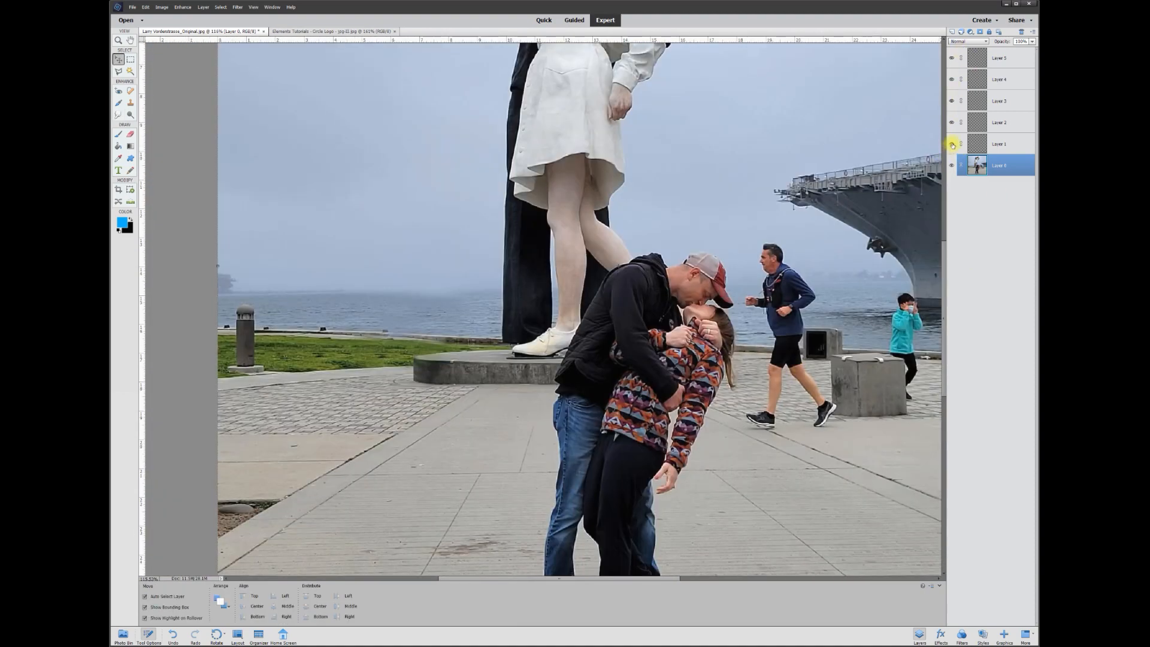
pyautogui.click(952, 145)
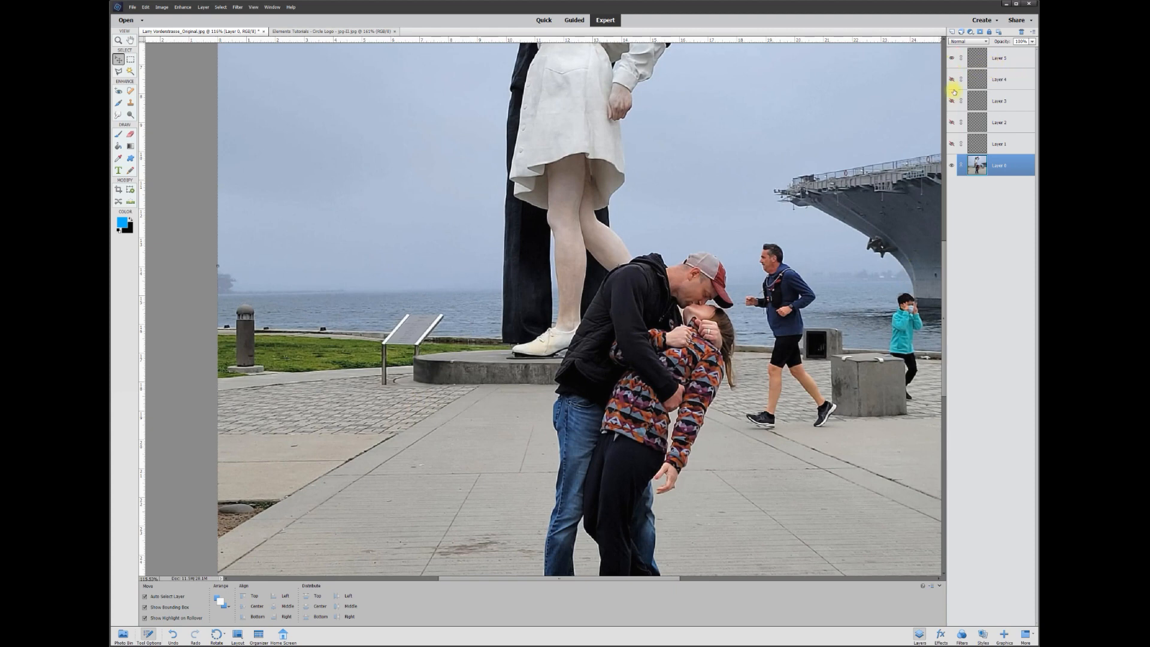
pyautogui.moveTo(951, 99); pyautogui.dragTo(951, 144)
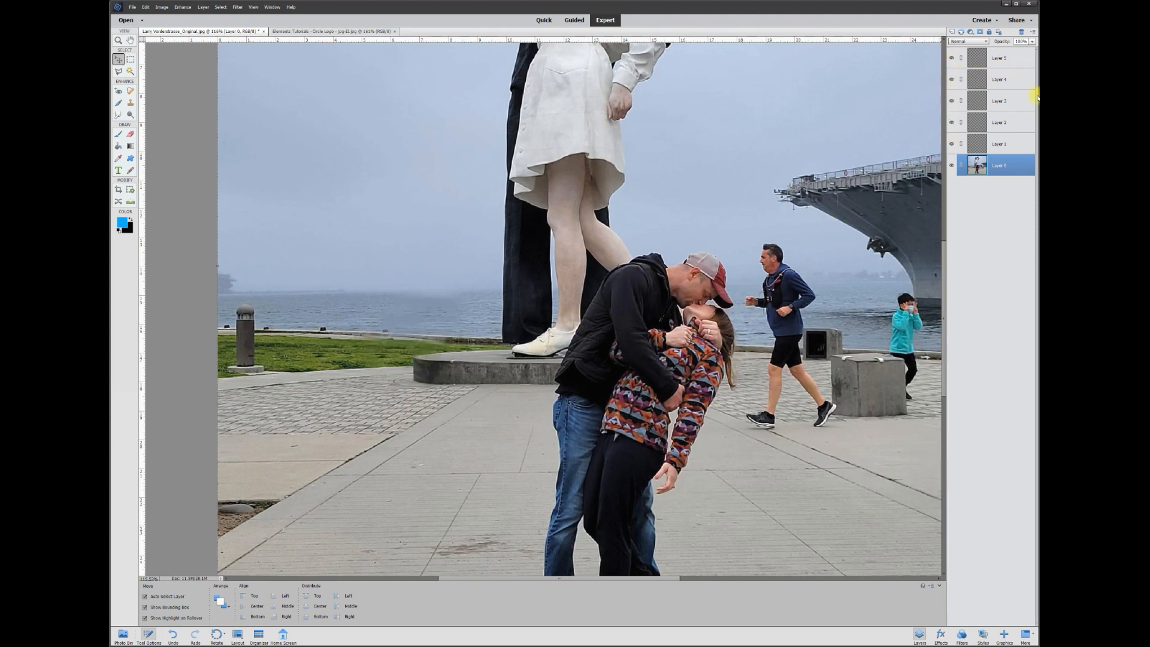
# Merge all the retouching layers and the photo into a single layer, and check it by toggling its visibility.
pyautogui.click(1008, 61)
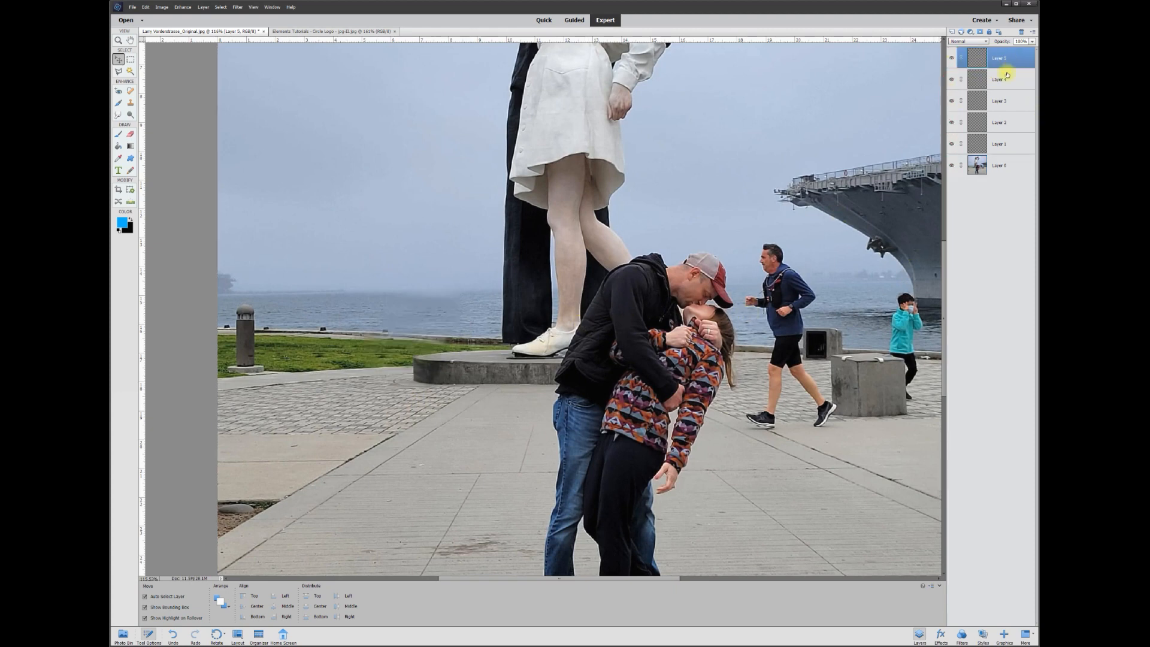
pyautogui.keyDown('shift'); pyautogui.click(1002, 170); pyautogui.keyUp('shift')
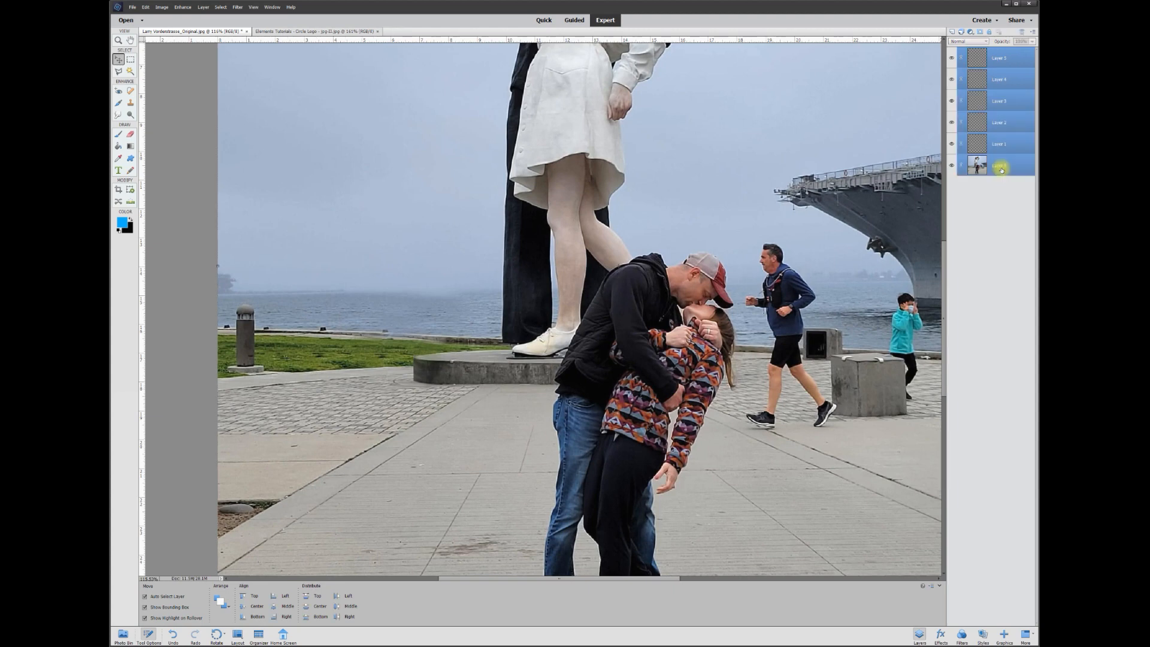
pyautogui.rightClick(1001, 170)
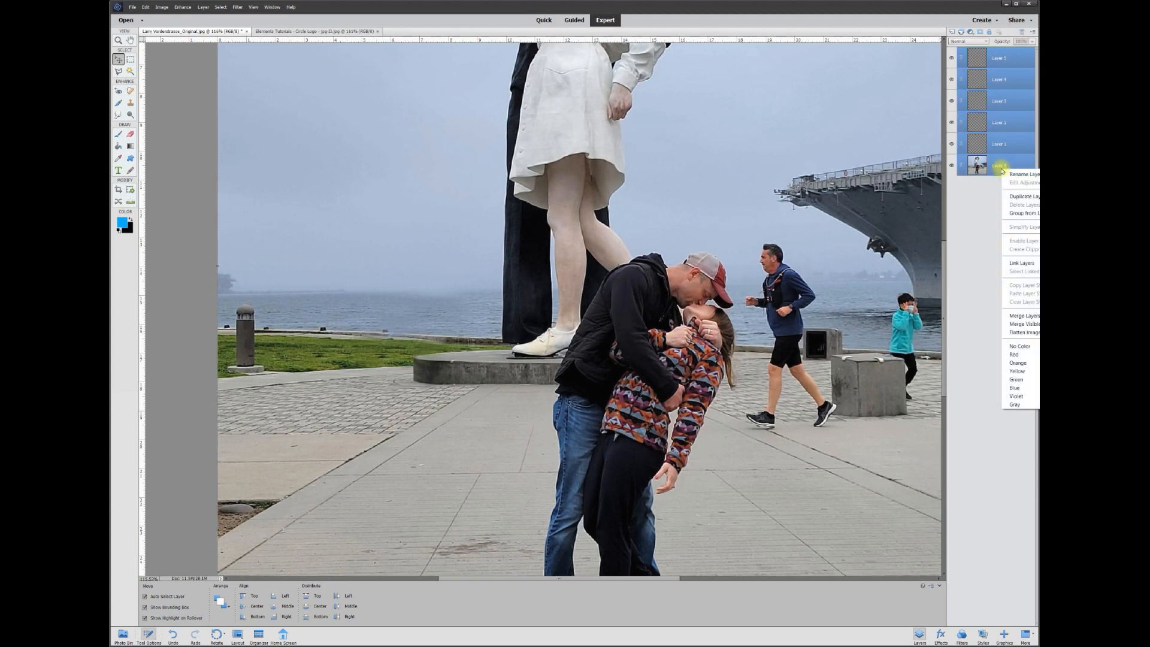
pyautogui.click(1022, 316)
pyautogui.click(952, 58)
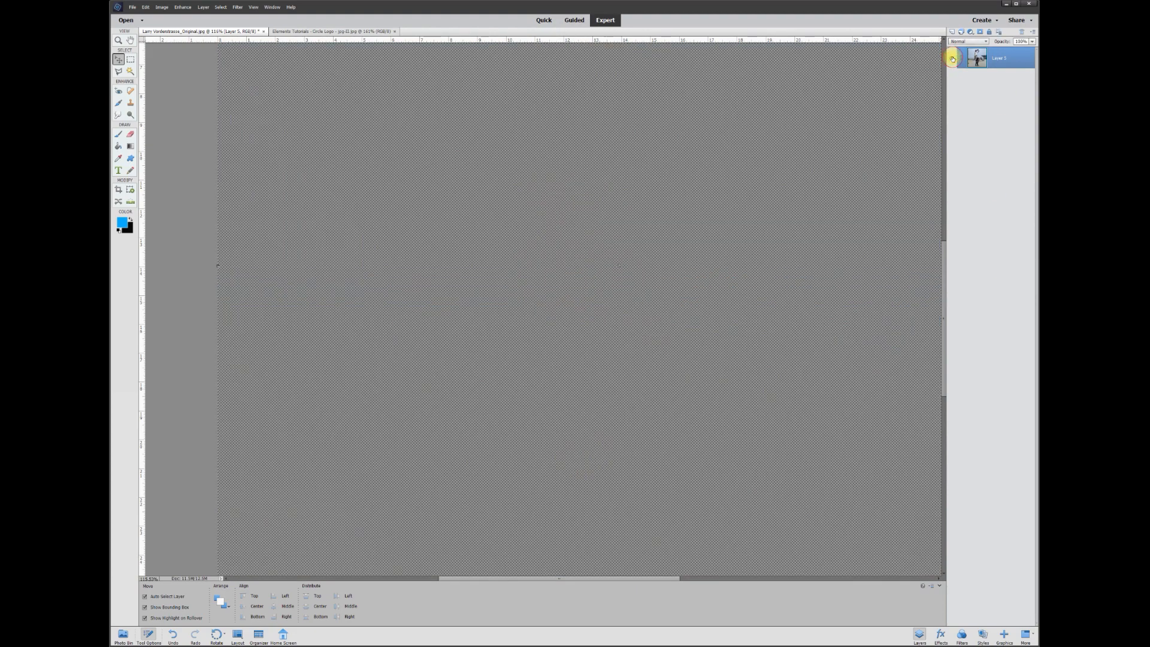
pyautogui.click(952, 58)
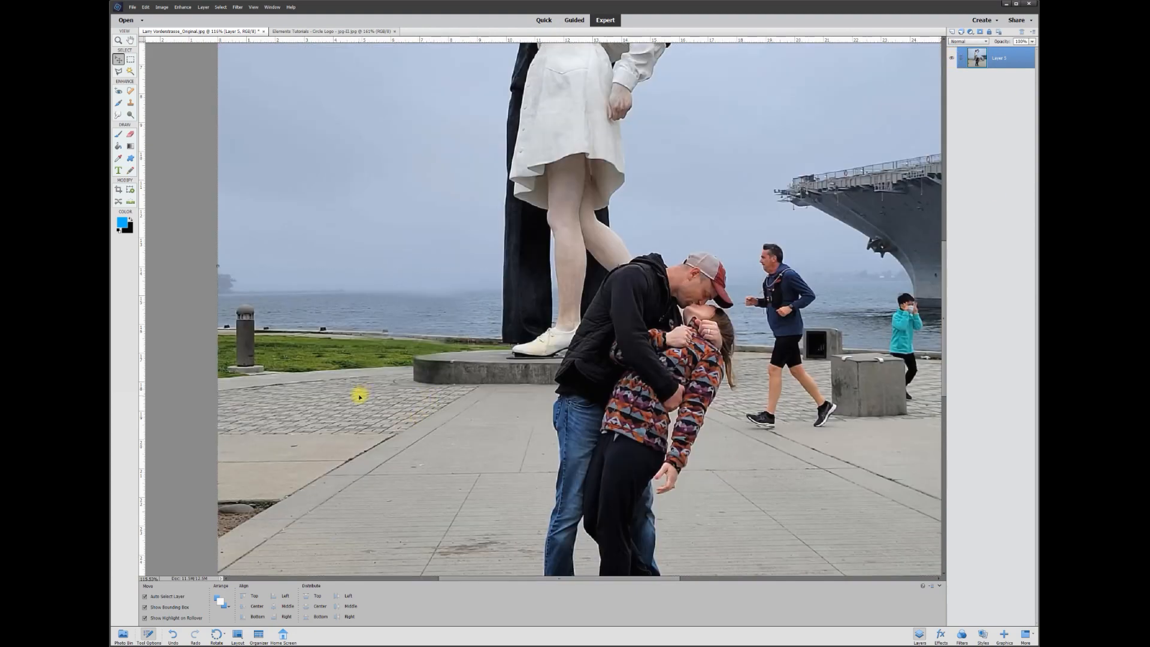
# Outline the brick paving area beside the pedestal with the Polygonal Lasso and copy it to a new layer.
pyautogui.click(118, 72)
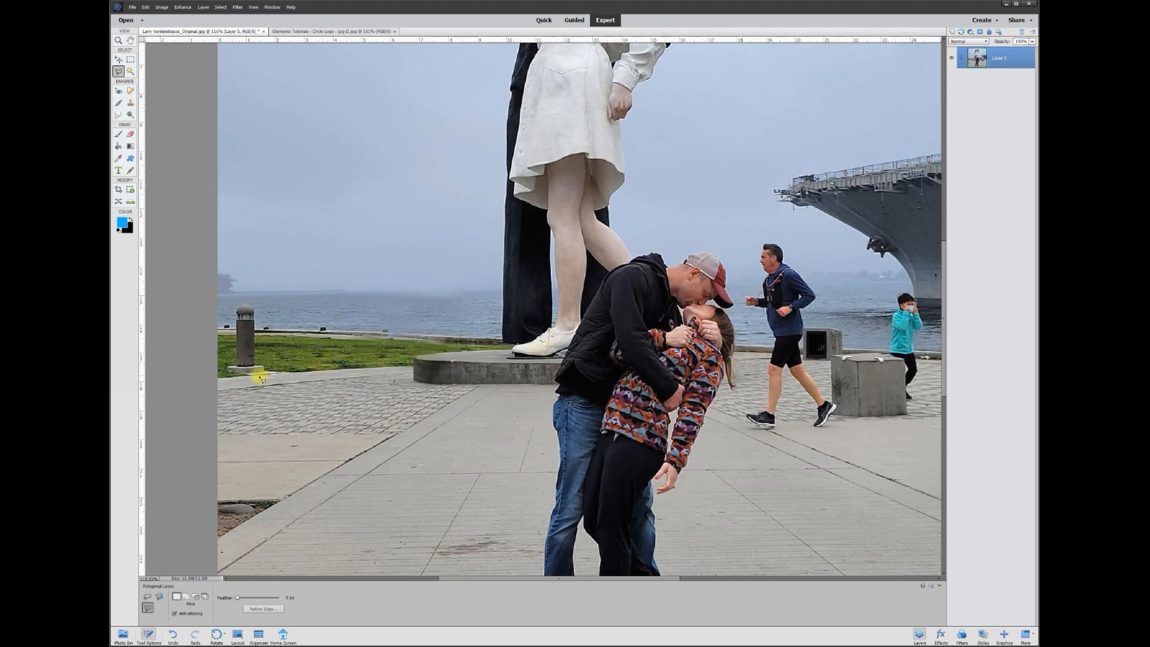
pyautogui.click(215, 375)
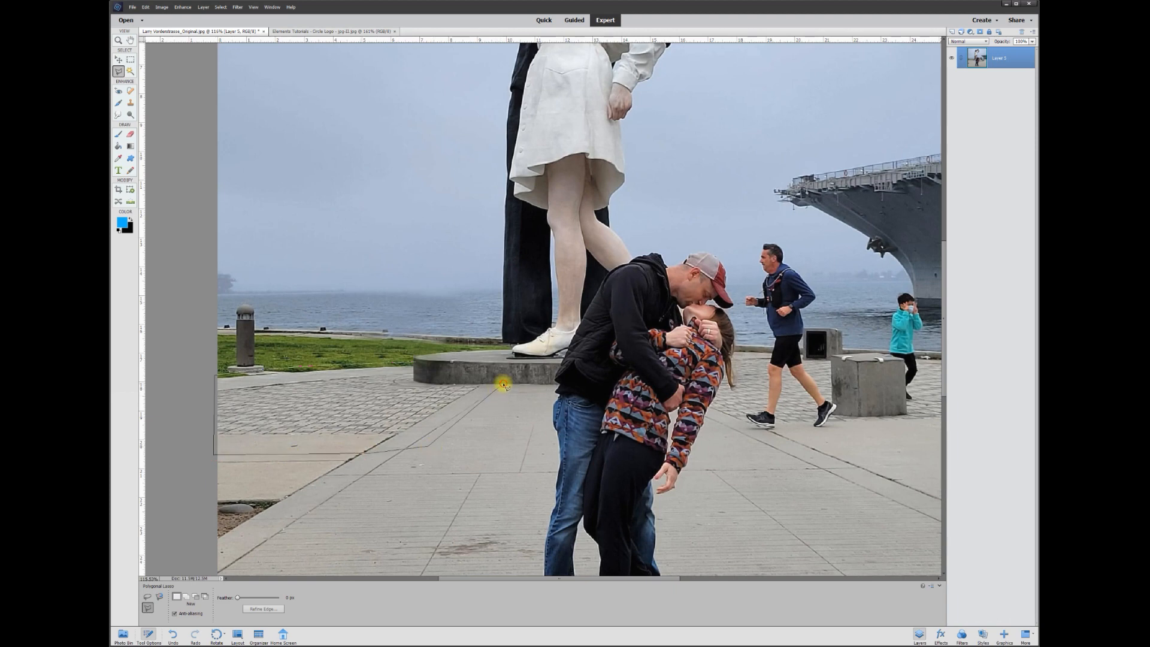
pyautogui.press('Escape')
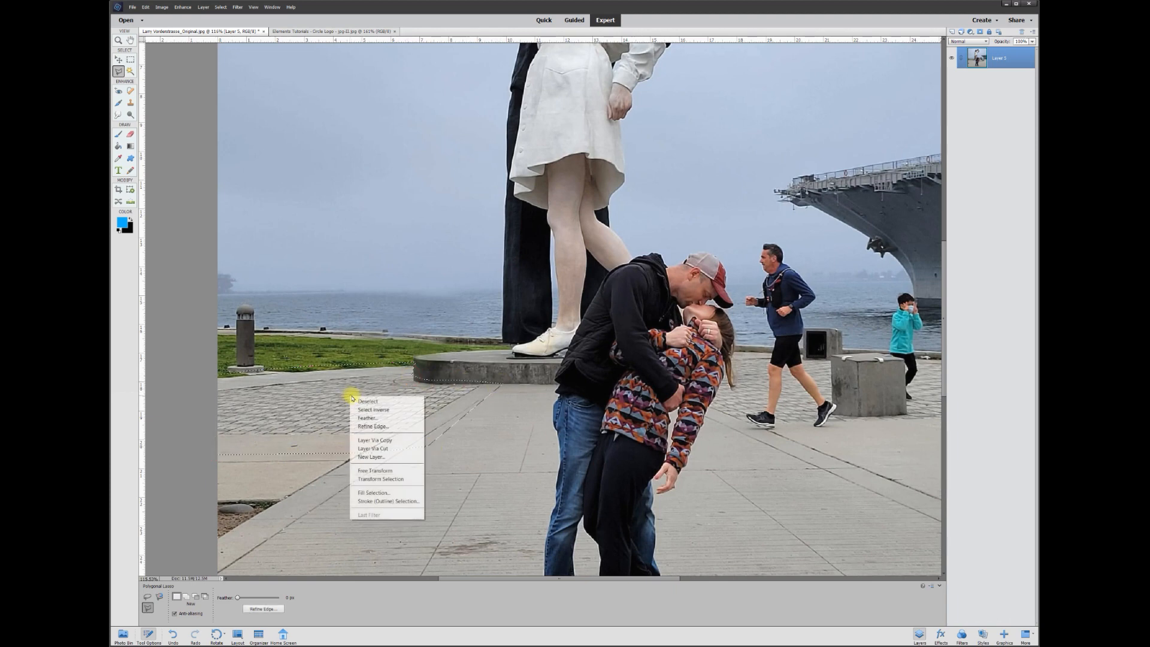
pyautogui.click(374, 440)
# Move the copied paving patch across the photo to the area around the runner's legs and the concrete block.
pyautogui.click(118, 59)
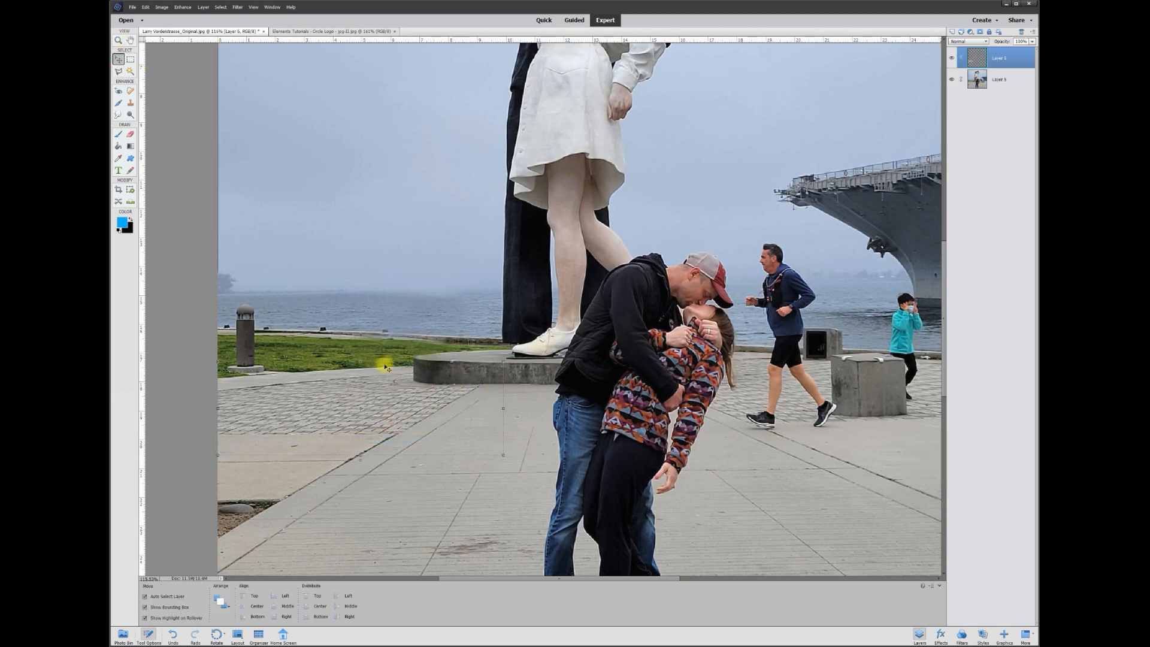
pyautogui.moveTo(367, 403); pyautogui.dragTo(731, 421)
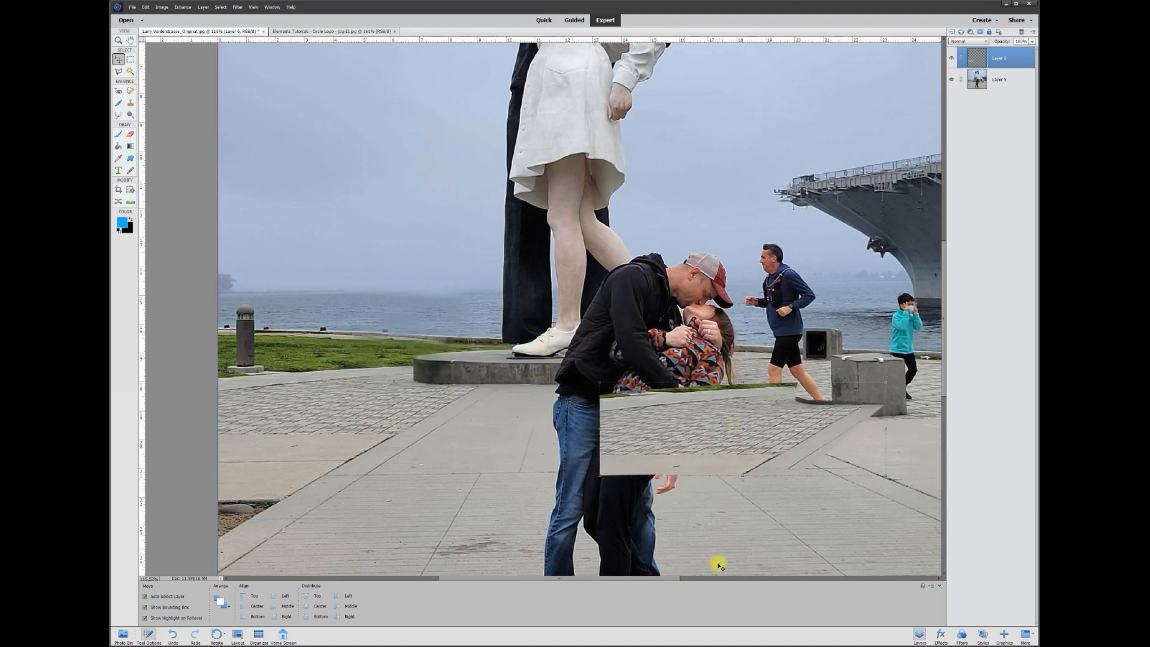
pyautogui.moveTo(667, 578); pyautogui.dragTo(728, 578)
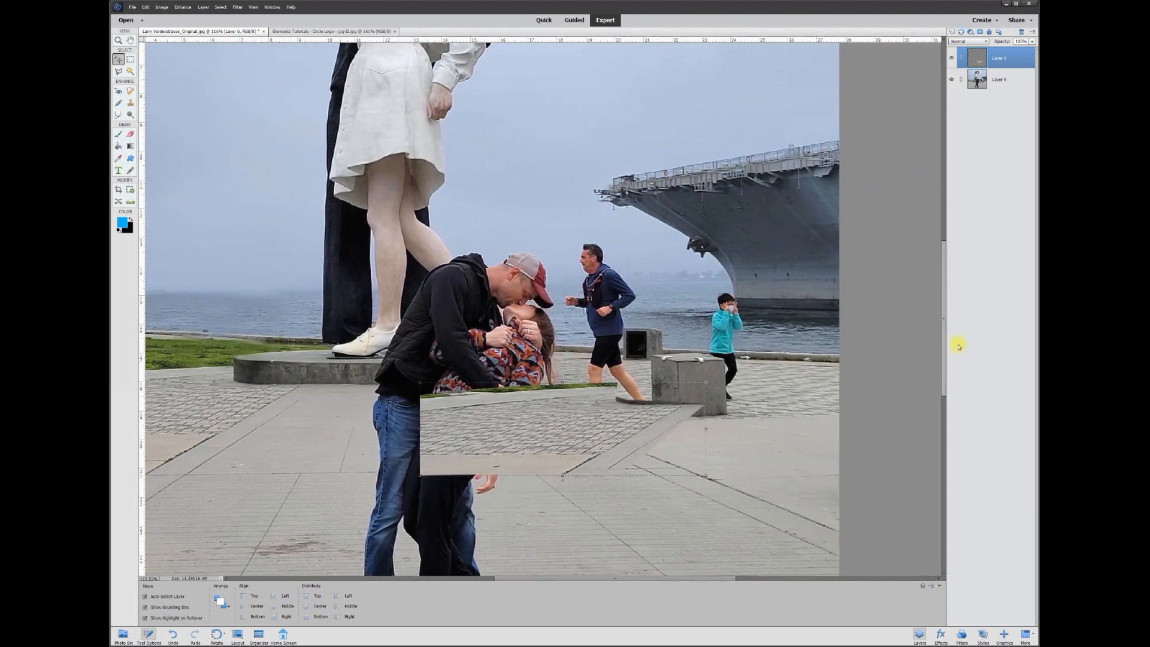
pyautogui.moveTo(944, 356); pyautogui.dragTo(944, 382)
pyautogui.moveTo(581, 341); pyautogui.dragTo(623, 335)
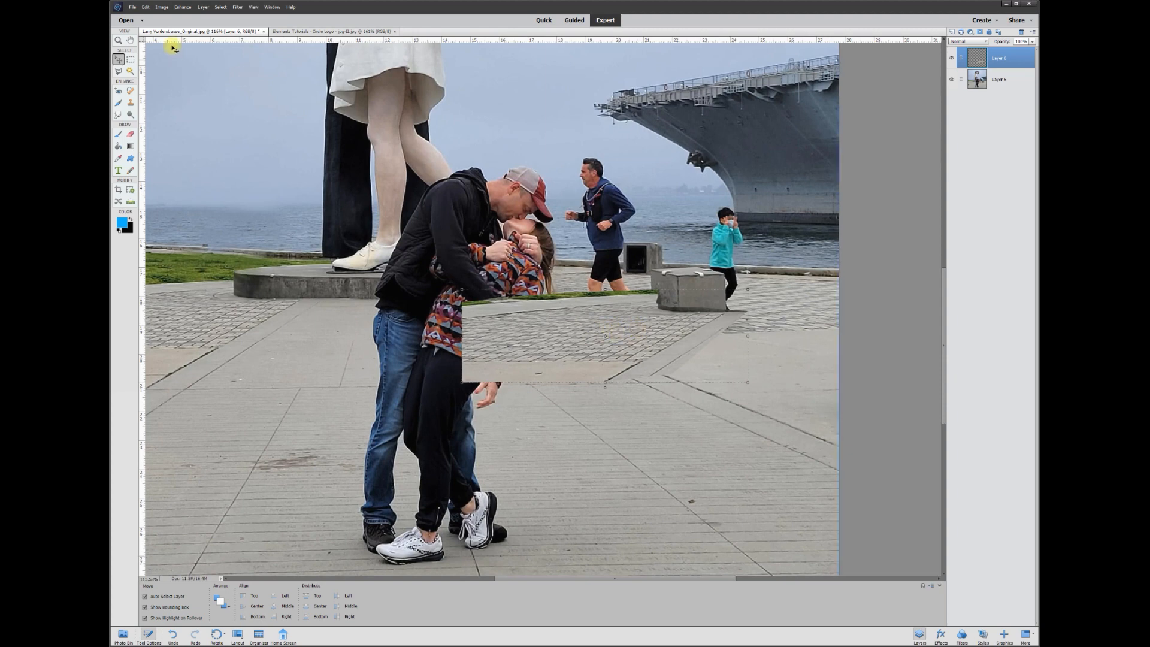
# Flip the paving patch horizontally, position it against the photo's right edge over the concrete block, and enlarge it slightly.
pyautogui.click(161, 7)
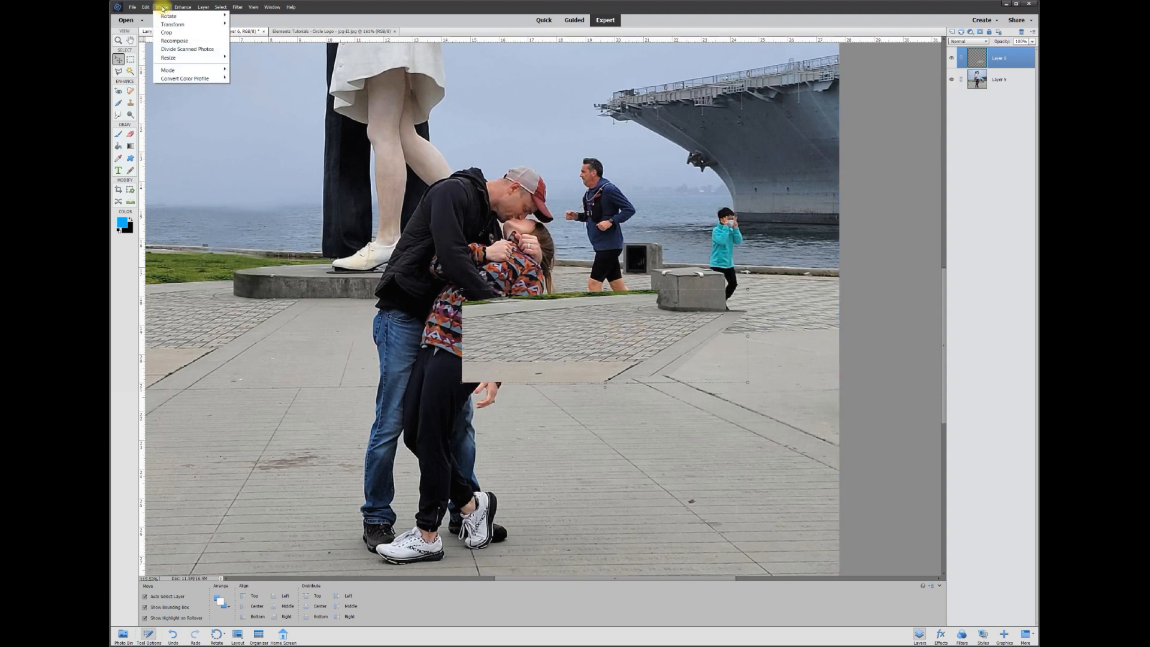
pyautogui.moveTo(174, 16)
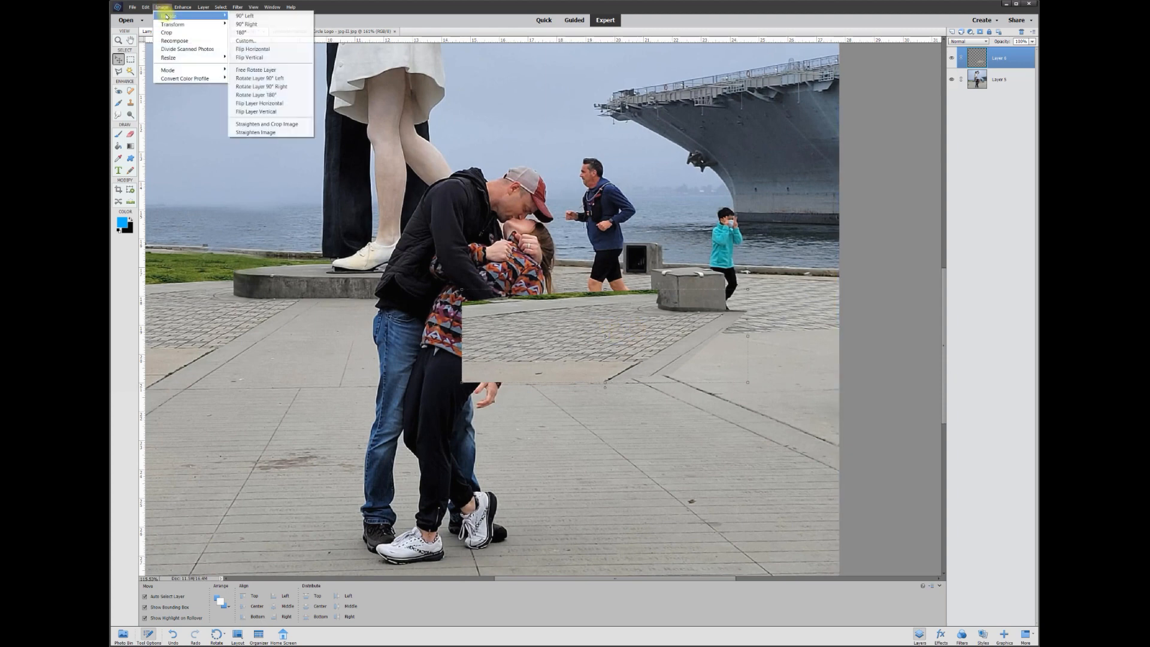
pyautogui.click(263, 106)
pyautogui.moveTo(659, 354); pyautogui.dragTo(643, 470)
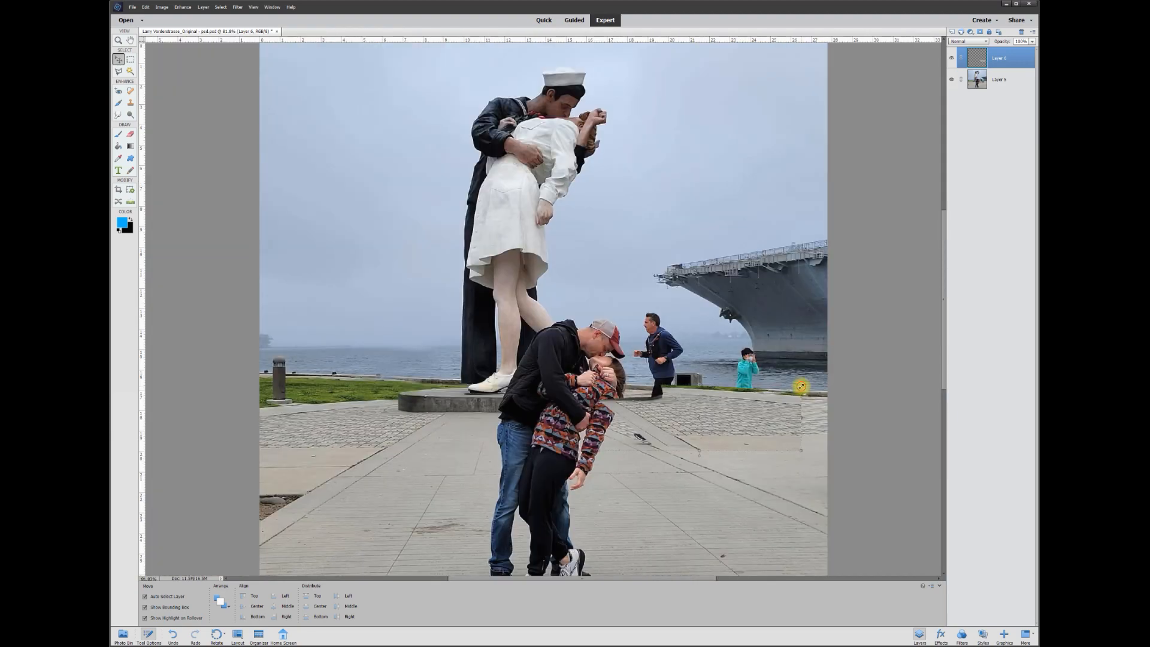
pyautogui.moveTo(802, 386); pyautogui.dragTo(827, 378)
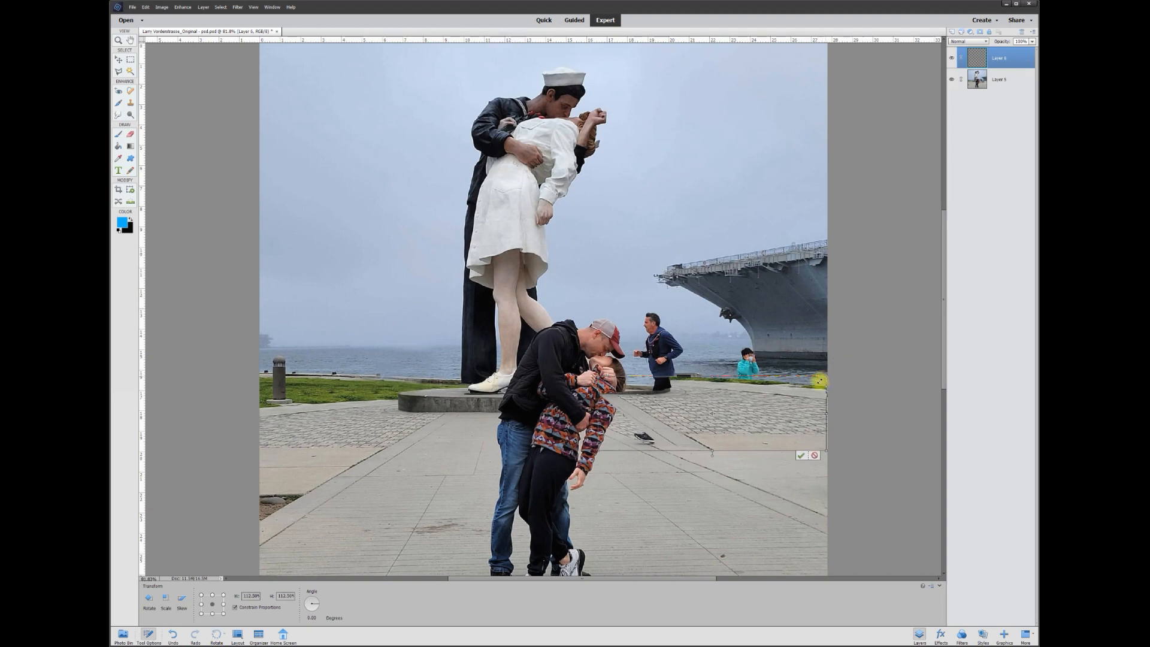
pyautogui.click(799, 456)
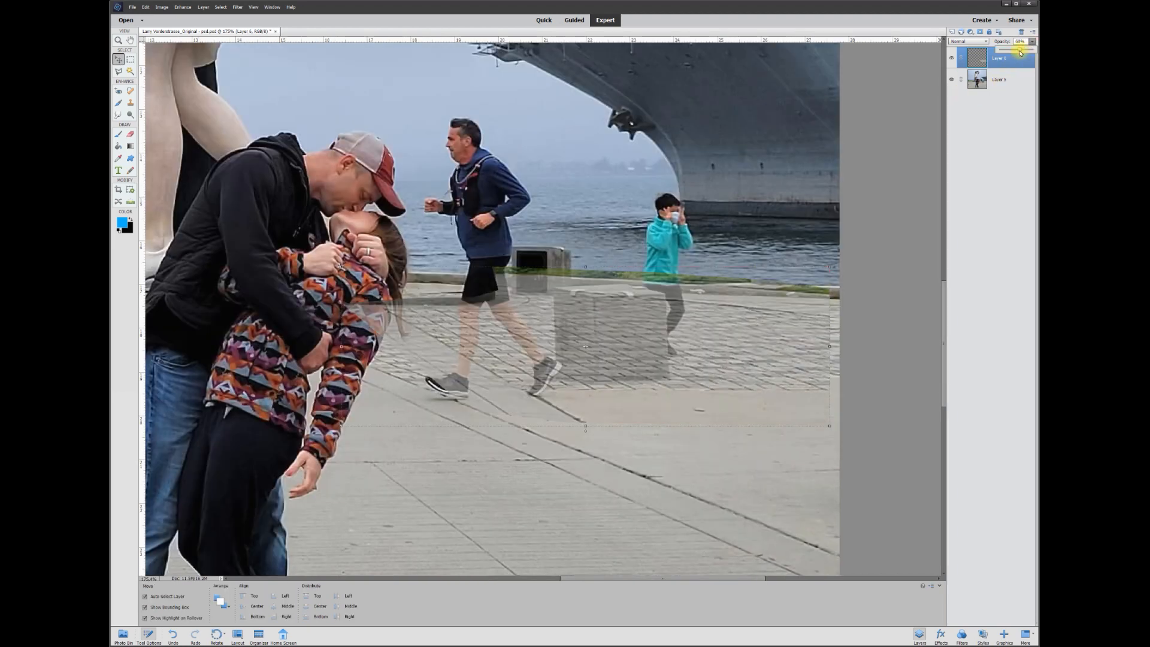
# At 60% layer opacity, reposition the paving patch and distort its left corners outward with Free Transform to fit the plaza's perspective.
pyautogui.moveTo(606, 336)
pyautogui.mouseDown()
pyautogui.moveTo(580, 282)
pyautogui.moveTo(605, 325)
pyautogui.moveTo(623, 329)
pyautogui.mouseUp()
pyautogui.click(162, 6)
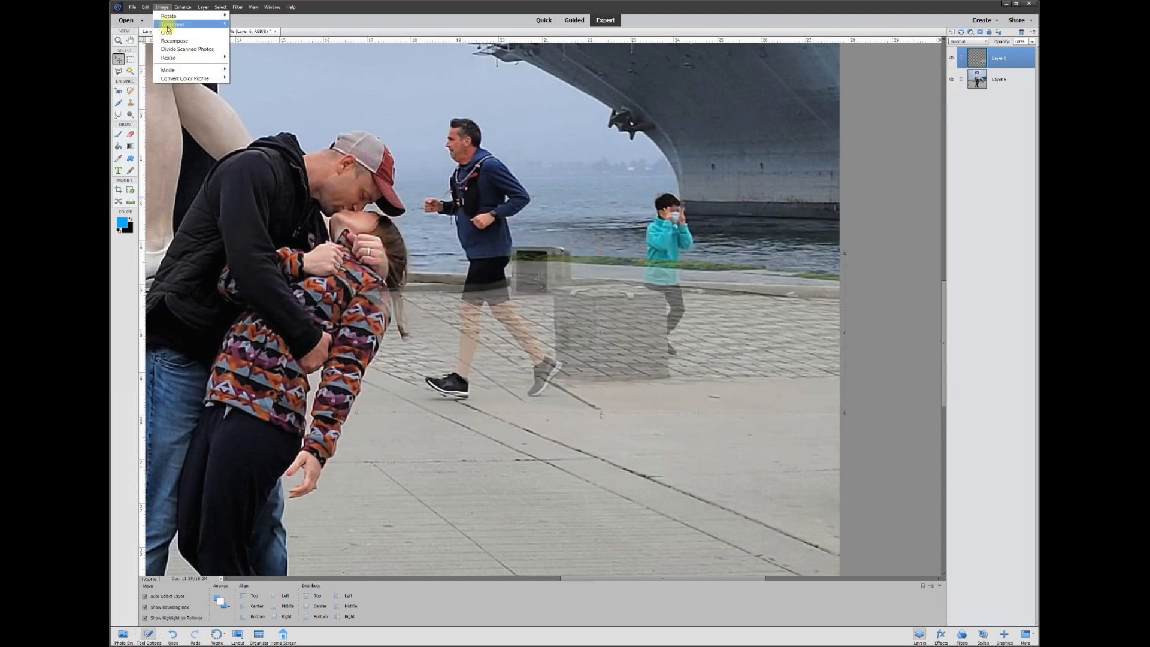
pyautogui.moveTo(205, 29)
pyautogui.click(254, 25)
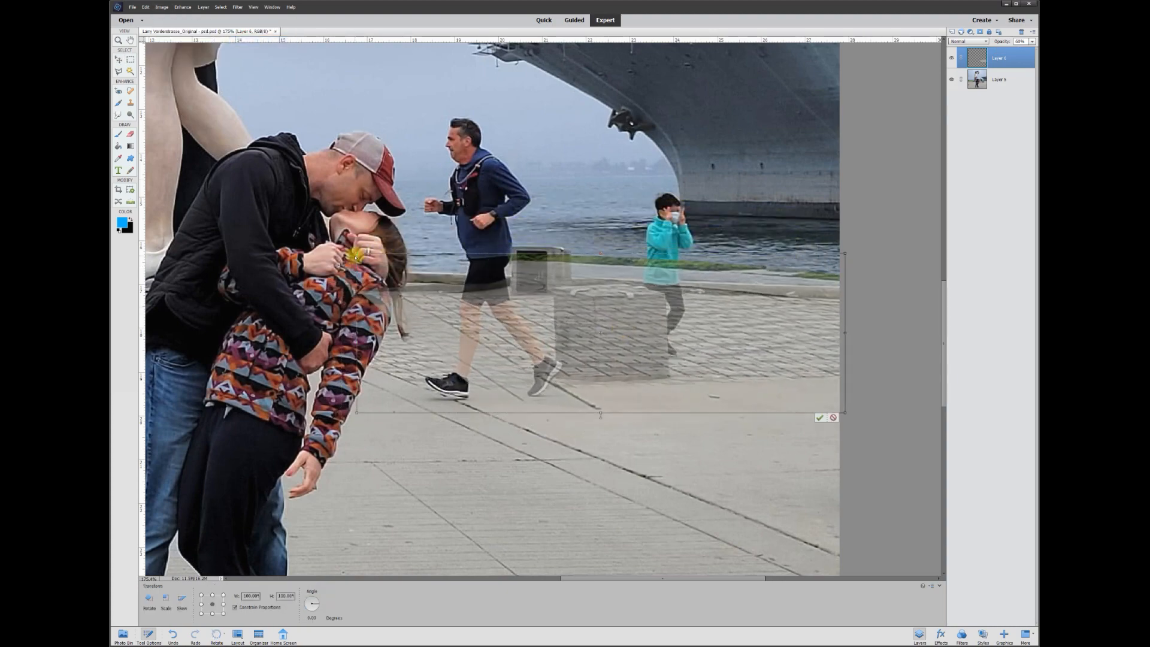
pyautogui.moveTo(358, 257); pyautogui.dragTo(319, 277)
pyautogui.moveTo(358, 414); pyautogui.dragTo(321, 410)
pyautogui.moveTo(315, 280); pyautogui.dragTo(273, 300)
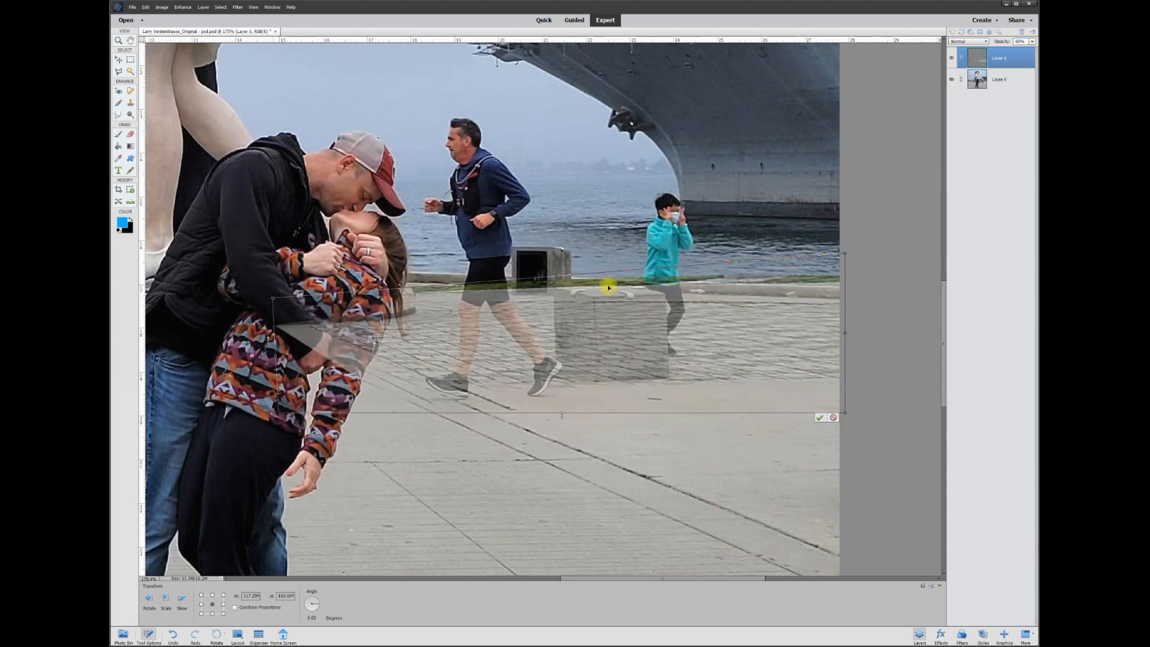
pyautogui.moveTo(558, 276); pyautogui.dragTo(557, 275)
pyautogui.click(818, 418)
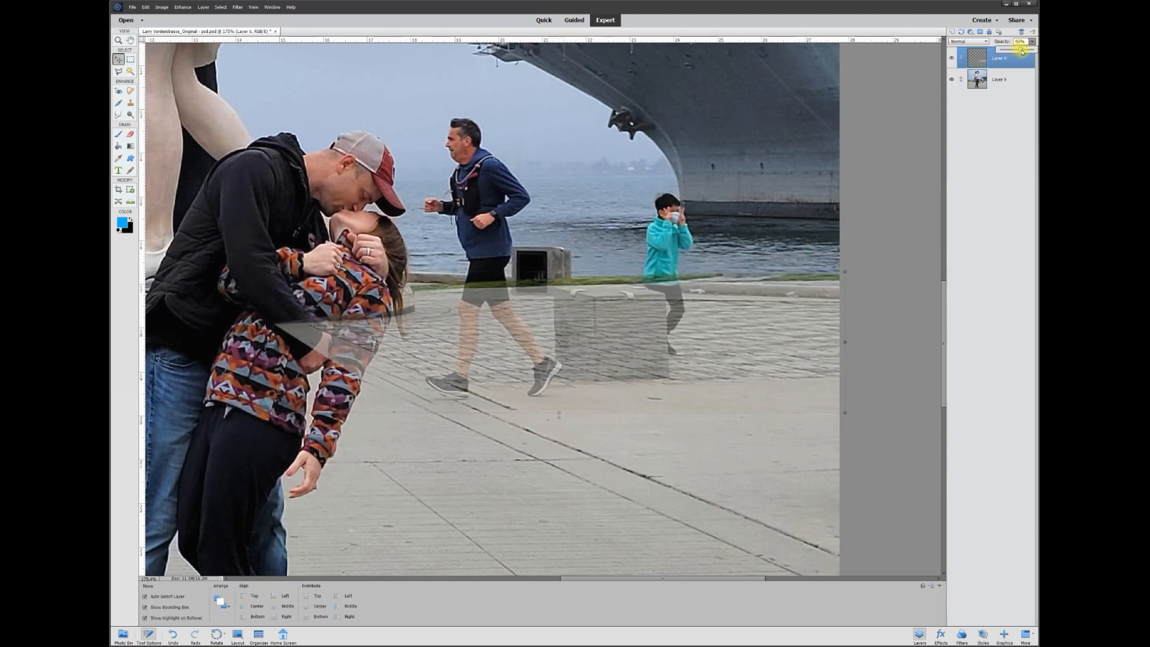
# Set the paving patch's opacity to 100% and lock the photo layer beneath it.
pyautogui.moveTo(1022, 52); pyautogui.dragTo(1035, 50)
pyautogui.click(771, 227)
pyautogui.hotkey('ctrl', '0')
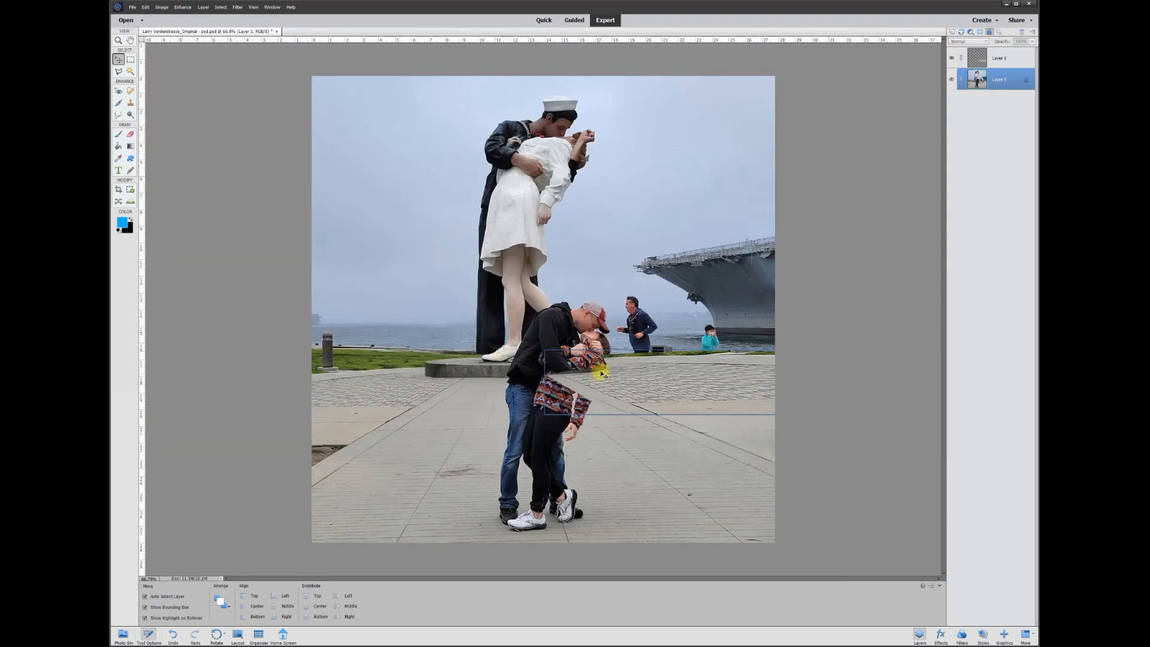
pyautogui.scroll(5, 629, 393)
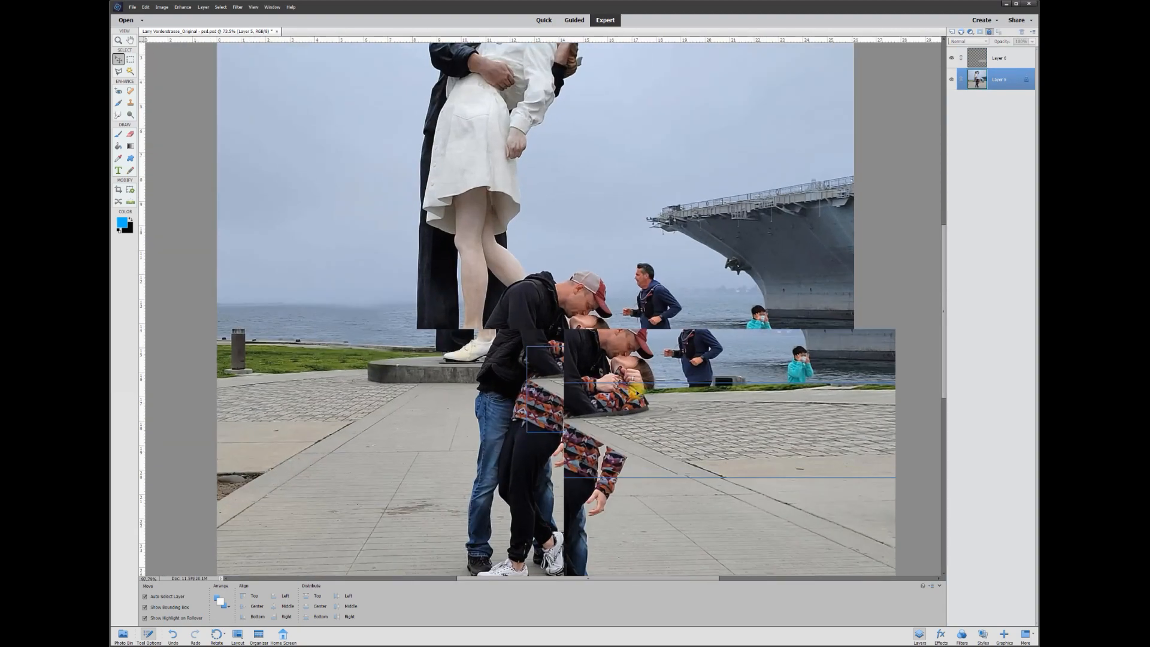
# Reduce the paving patch's opacity to 39% and erase it along the outer edge of the woman's sleeve with a small Eraser brush.
pyautogui.click(1003, 60)
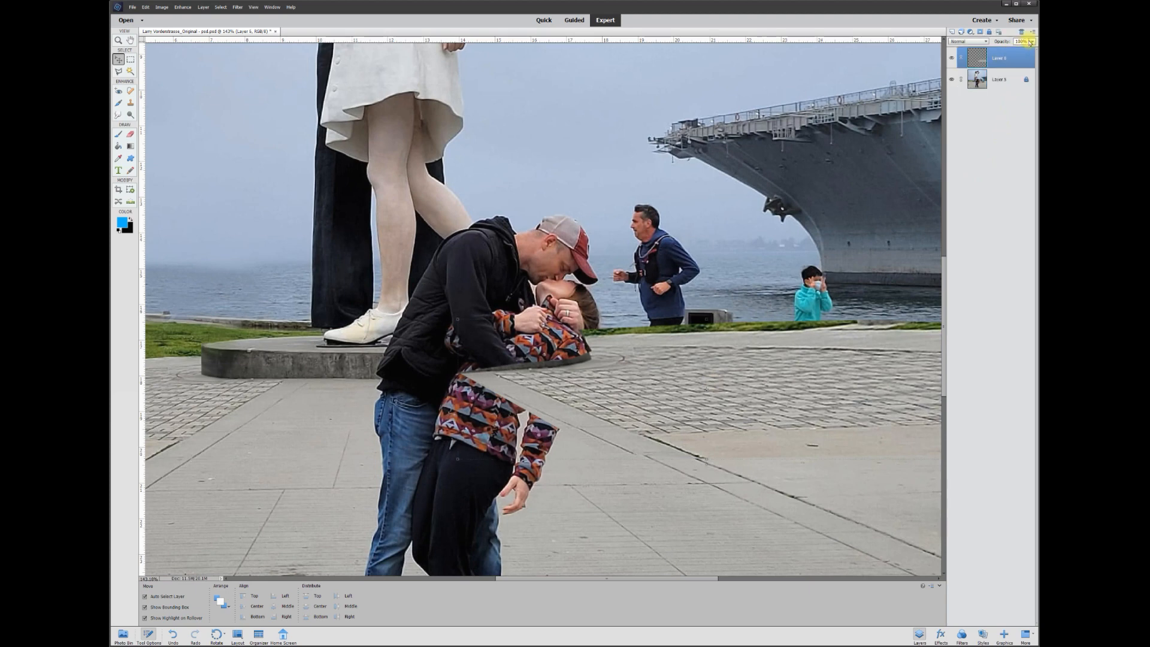
pyautogui.moveTo(1020, 51); pyautogui.dragTo(1012, 50)
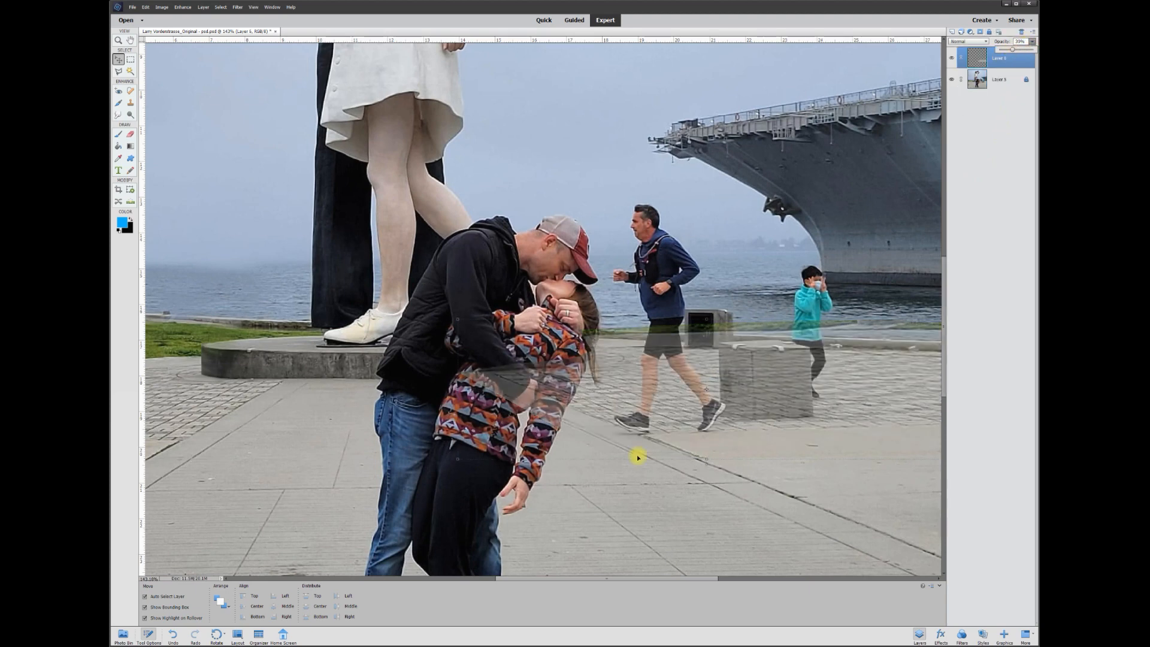
pyautogui.click(130, 138)
pyautogui.scroll(3, 652, 483)
pyautogui.click(246, 609)
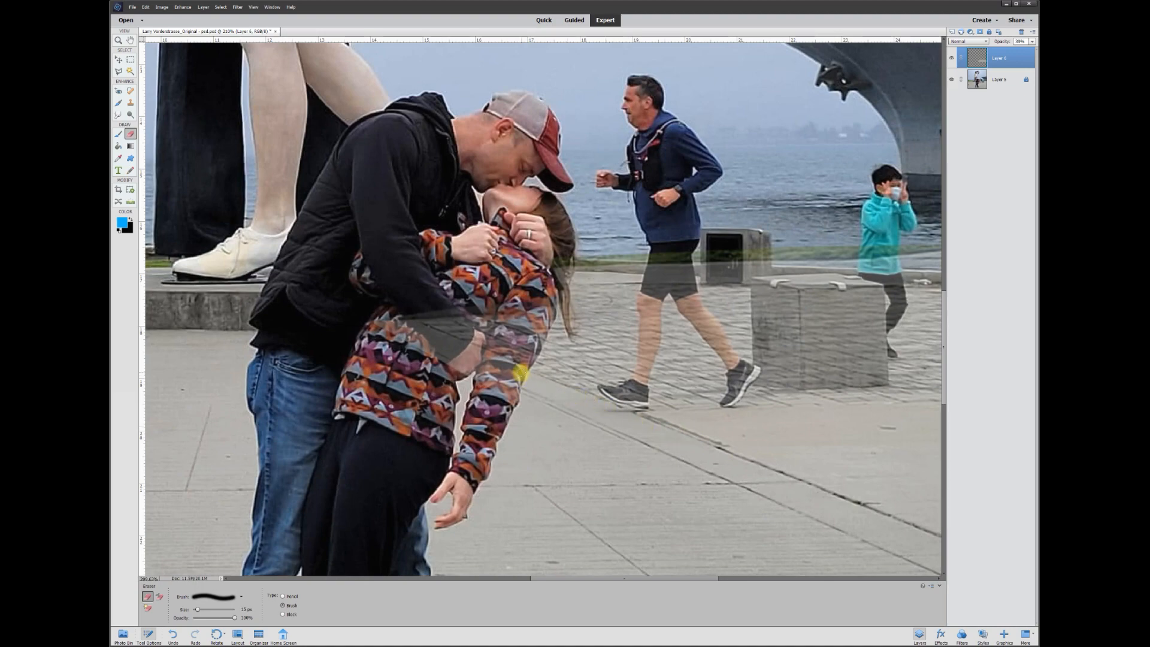
pyautogui.scroll(3, 529, 363)
pyautogui.press('[')
pyautogui.moveTo(574, 273); pyautogui.dragTo(516, 388)
# Erase the paving patch from the woman's hanging hair strand and return the patch's opacity to 100%.
pyautogui.scroll(2, 608, 307)
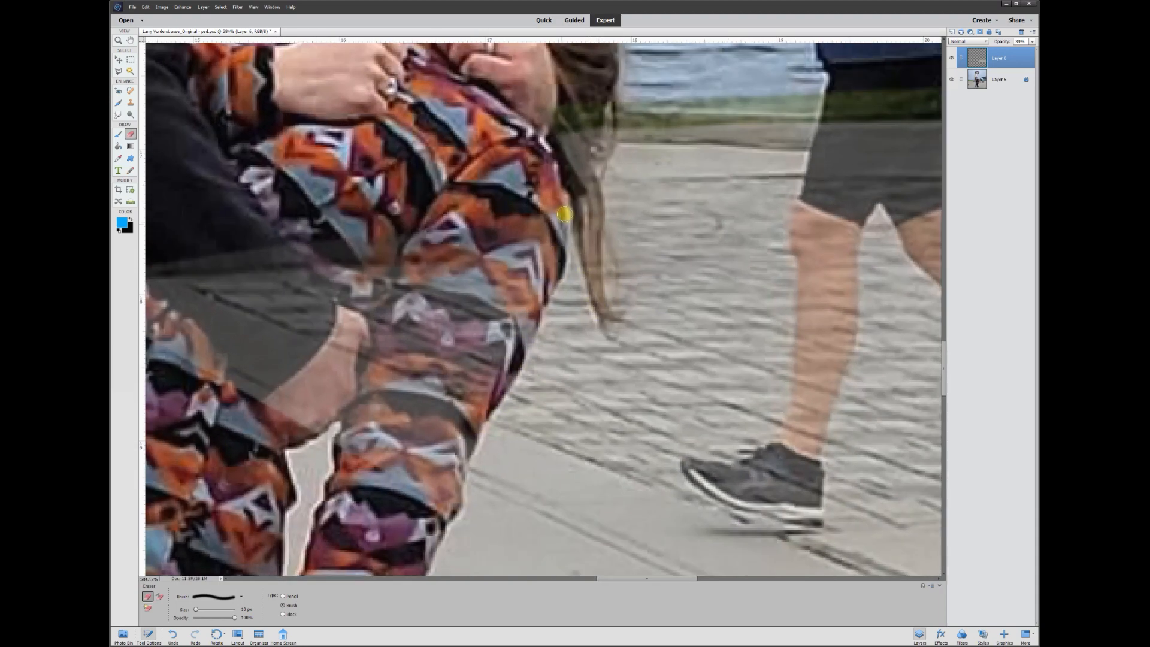
pyautogui.moveTo(606, 307)
pyautogui.mouseDown()
pyautogui.moveTo(582, 227)
pyautogui.moveTo(560, 211)
pyautogui.moveTo(604, 308)
pyautogui.moveTo(592, 186)
pyautogui.moveTo(606, 74)
pyautogui.mouseUp()
pyautogui.click(1031, 41)
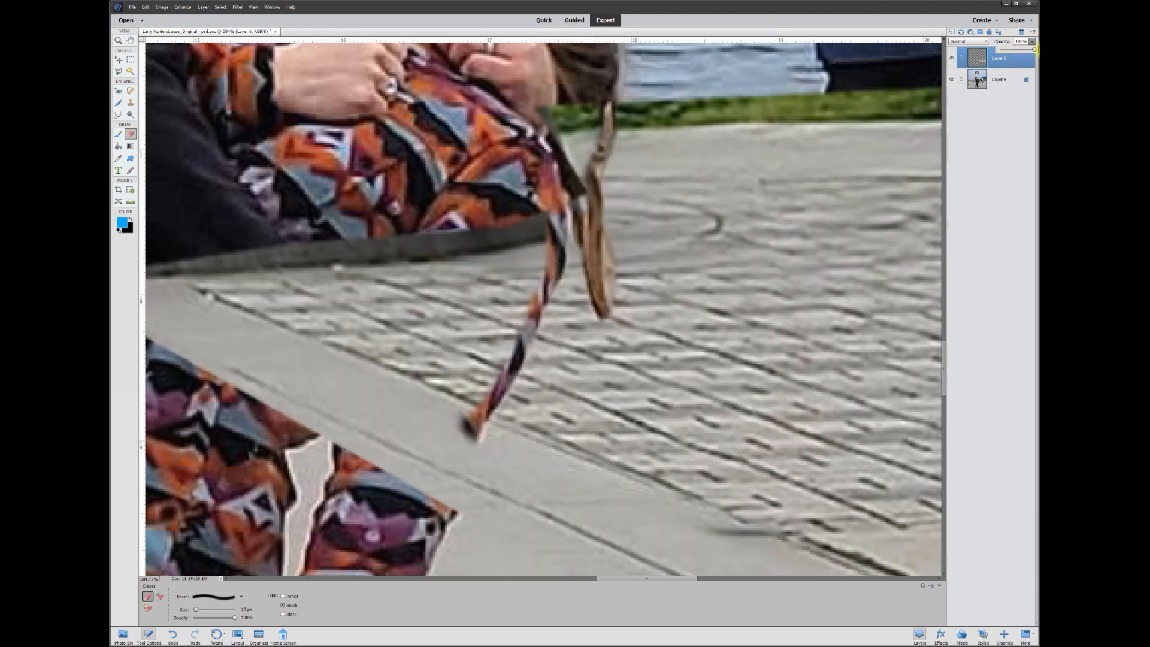
# Hide the photo layer so that only the paving patch shows, and bring the patch's pointed end into view.
pyautogui.click(953, 80)
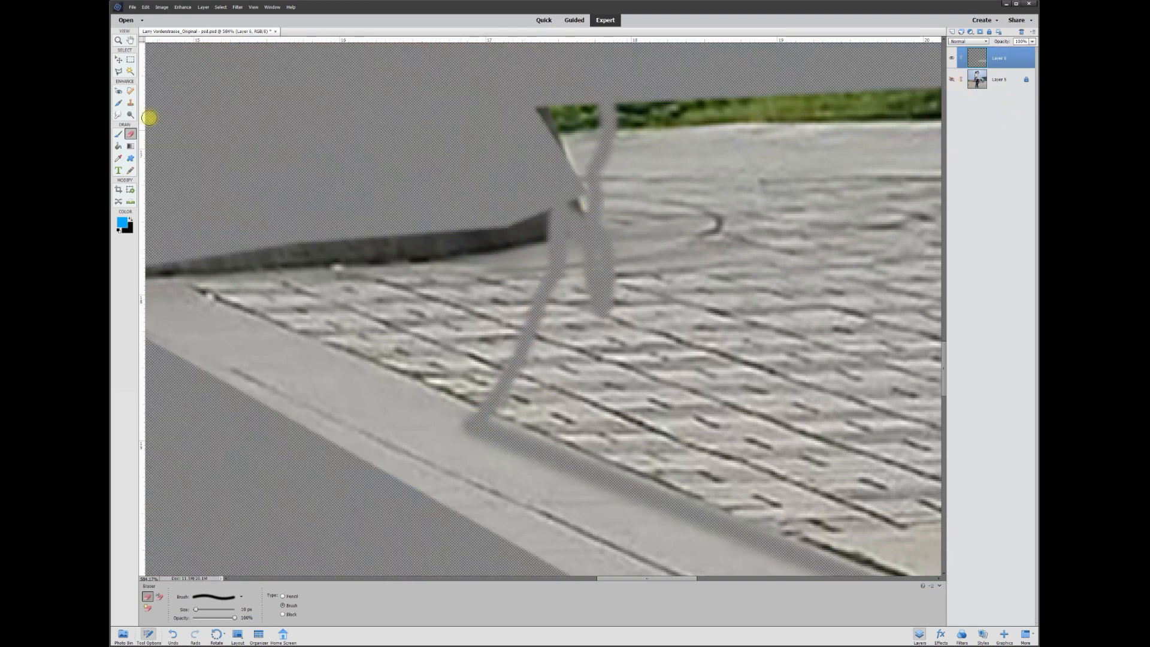
pyautogui.click(120, 71)
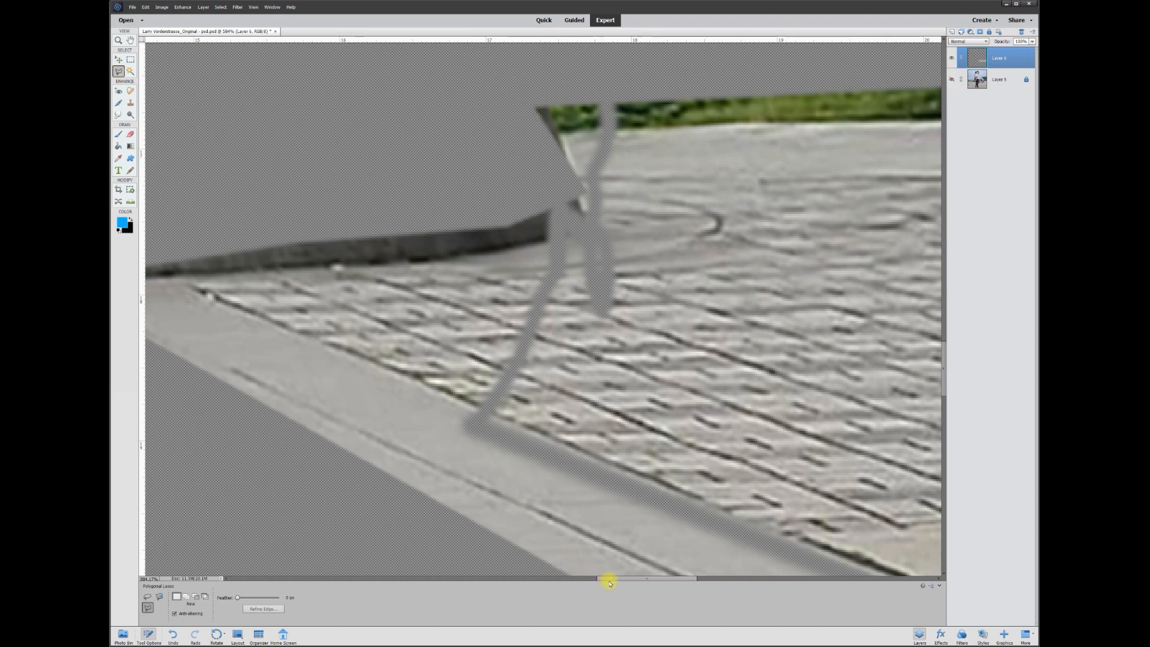
pyautogui.moveTo(611, 579); pyautogui.dragTo(582, 579)
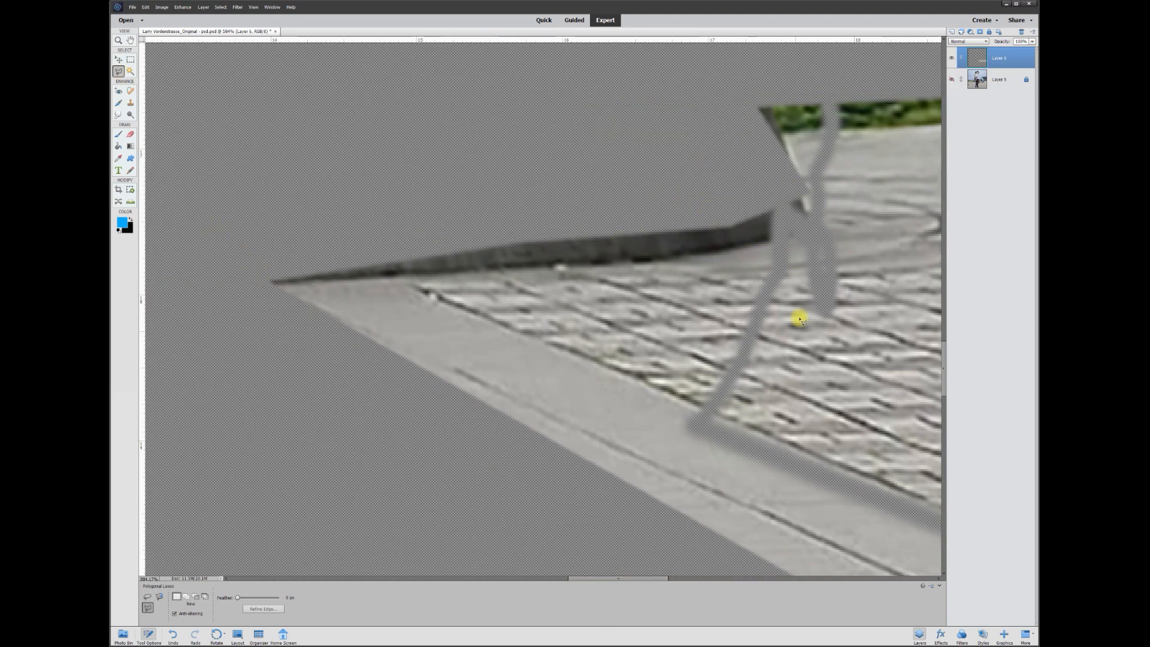
# Add a new layer between the photo and the paving patch, set the foreground colour to black and fill the layer with it.
pyautogui.click(1005, 80)
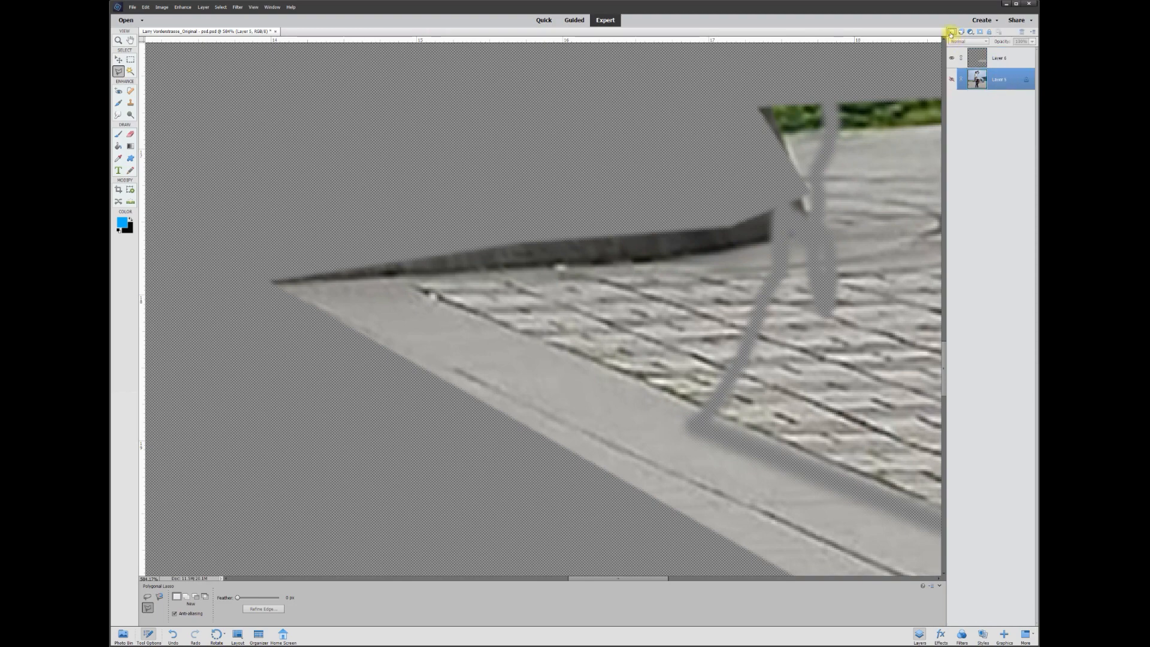
pyautogui.click(951, 33)
pyautogui.click(122, 227)
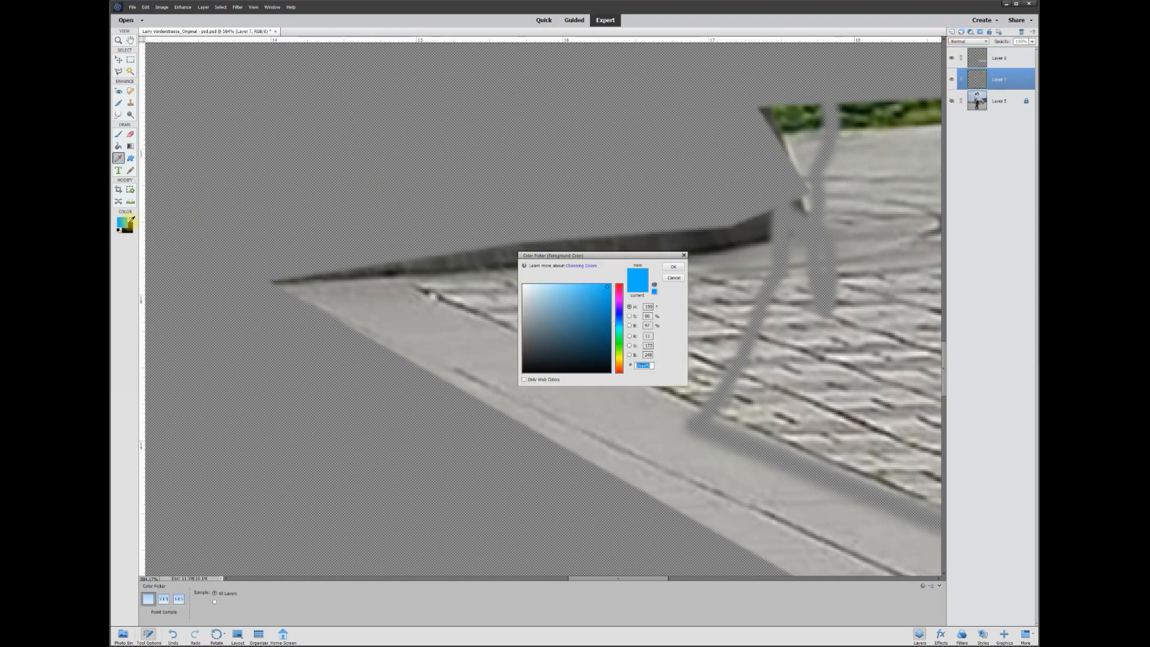
pyautogui.click(672, 270)
pyautogui.press('l')
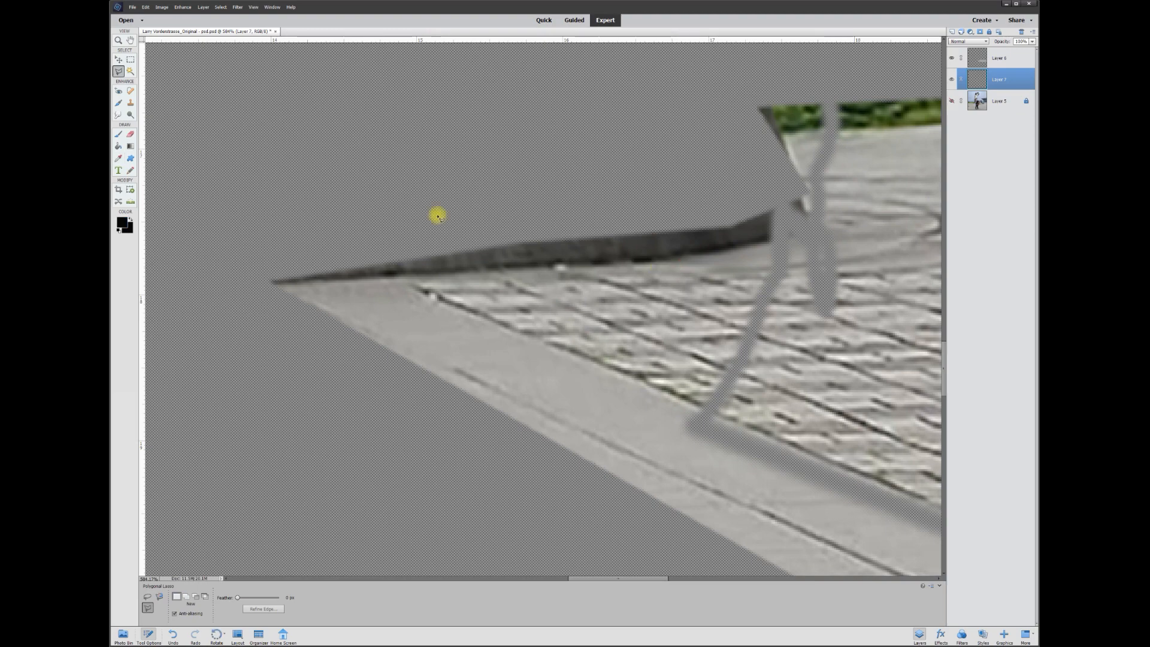
pyautogui.click(118, 145)
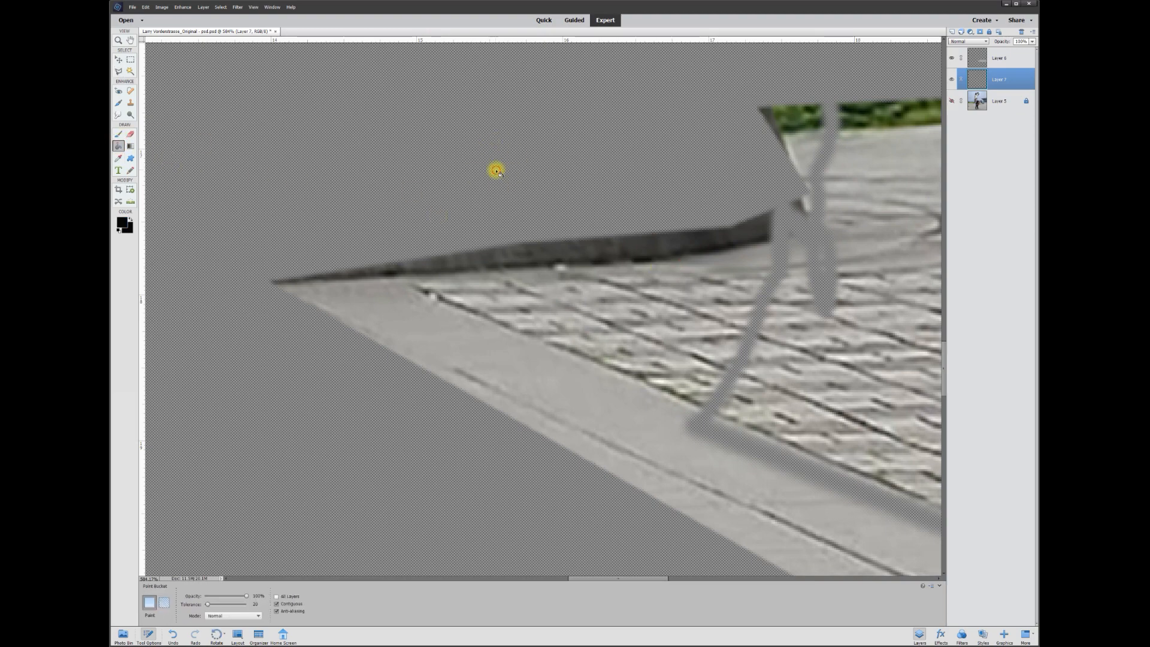
pyautogui.click(496, 169)
pyautogui.scroll(-8, 790, 390)
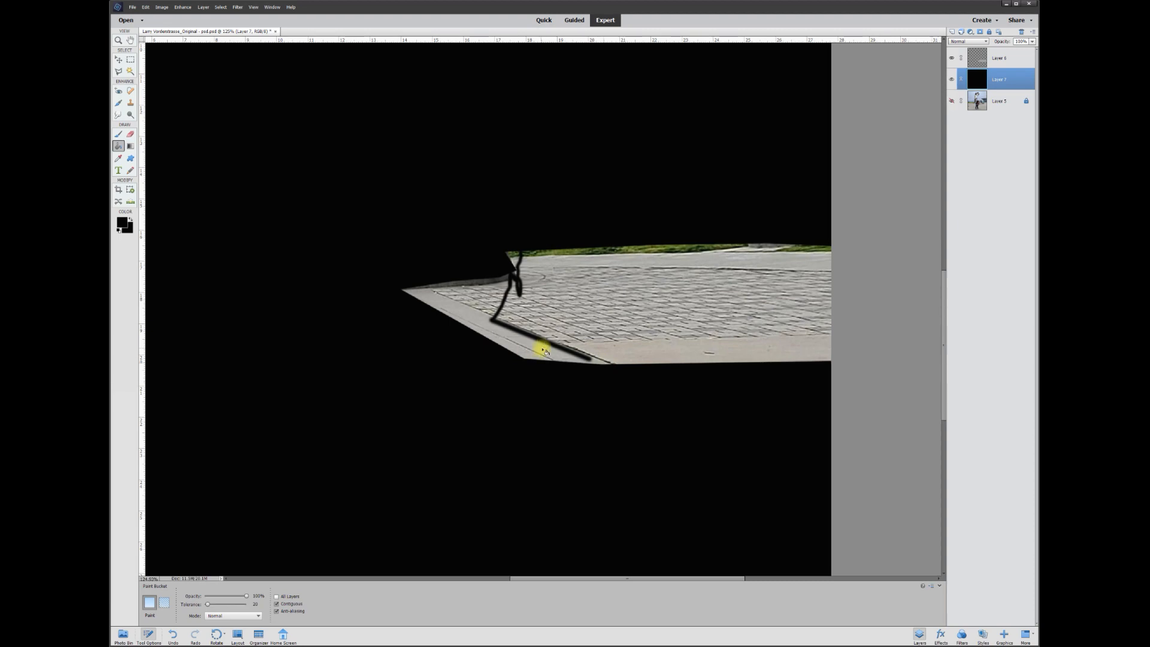
# Outline the leftover patch area beyond the erased sleeve, hair and paving lines with the Polygonal Lasso, then delete it from the patch layer.
pyautogui.scroll(4, 515, 333)
pyautogui.scroll(2, 324, 116)
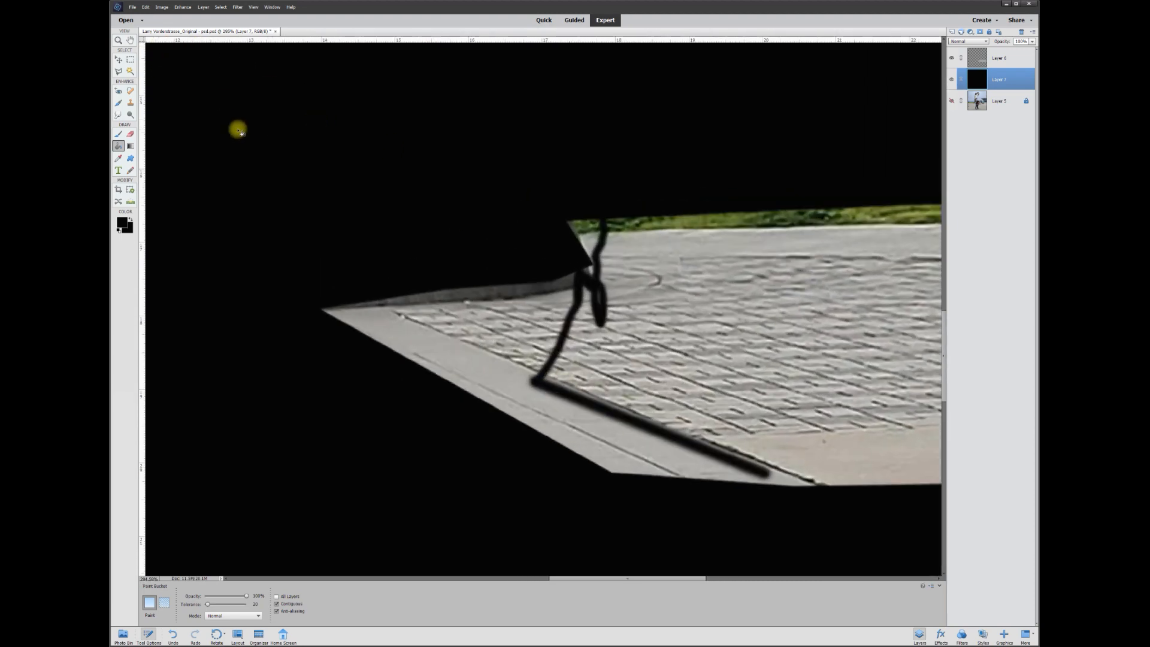
pyautogui.click(122, 73)
pyautogui.scroll(2, 413, 286)
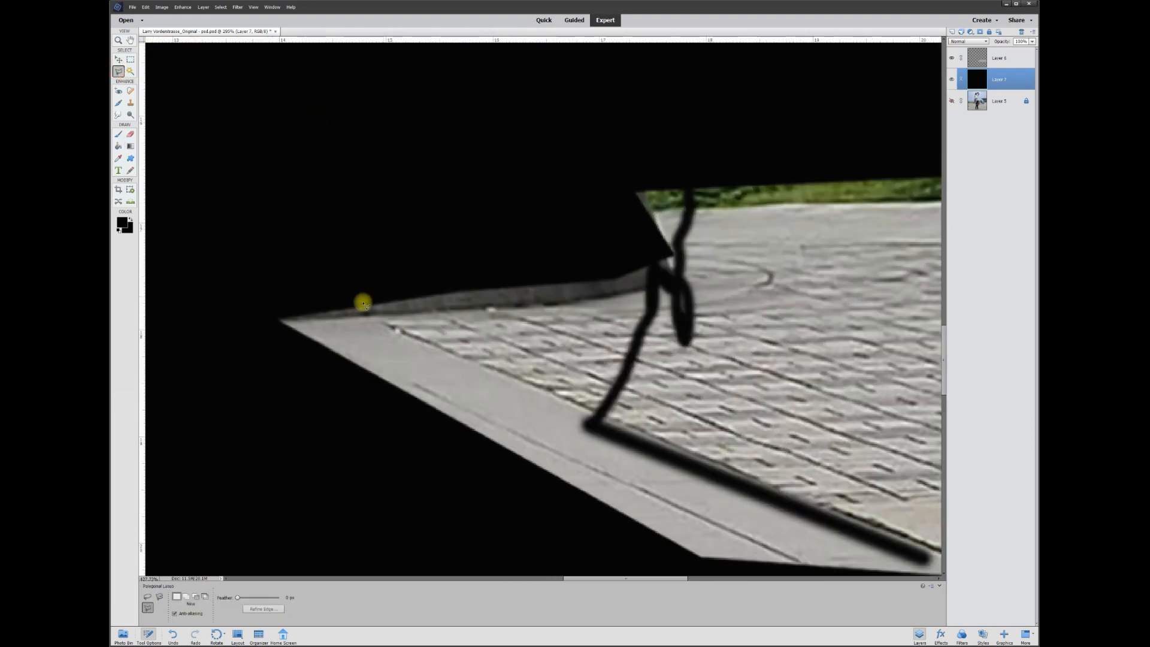
pyautogui.click(257, 303)
pyautogui.click(651, 141)
pyautogui.click(689, 191)
pyautogui.click(693, 215)
pyautogui.click(679, 246)
pyautogui.click(682, 281)
pyautogui.click(690, 305)
pyautogui.click(684, 327)
pyautogui.click(675, 284)
pyautogui.click(655, 276)
pyautogui.click(630, 363)
pyautogui.click(596, 420)
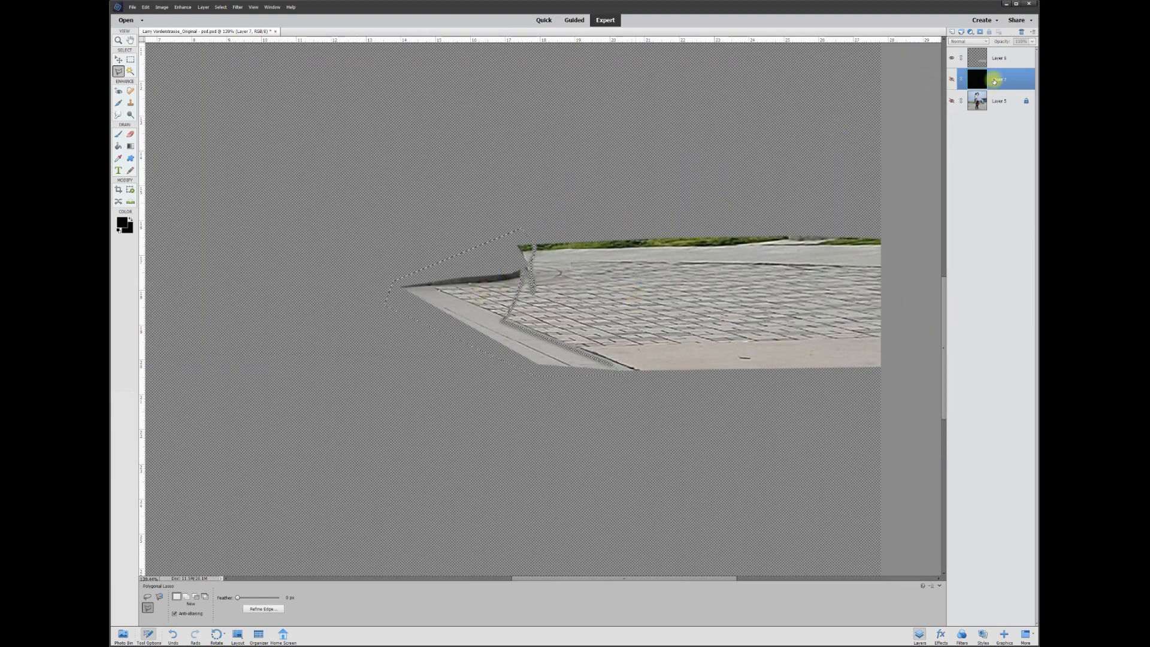
pyautogui.click(1003, 60)
pyautogui.press('Delete')
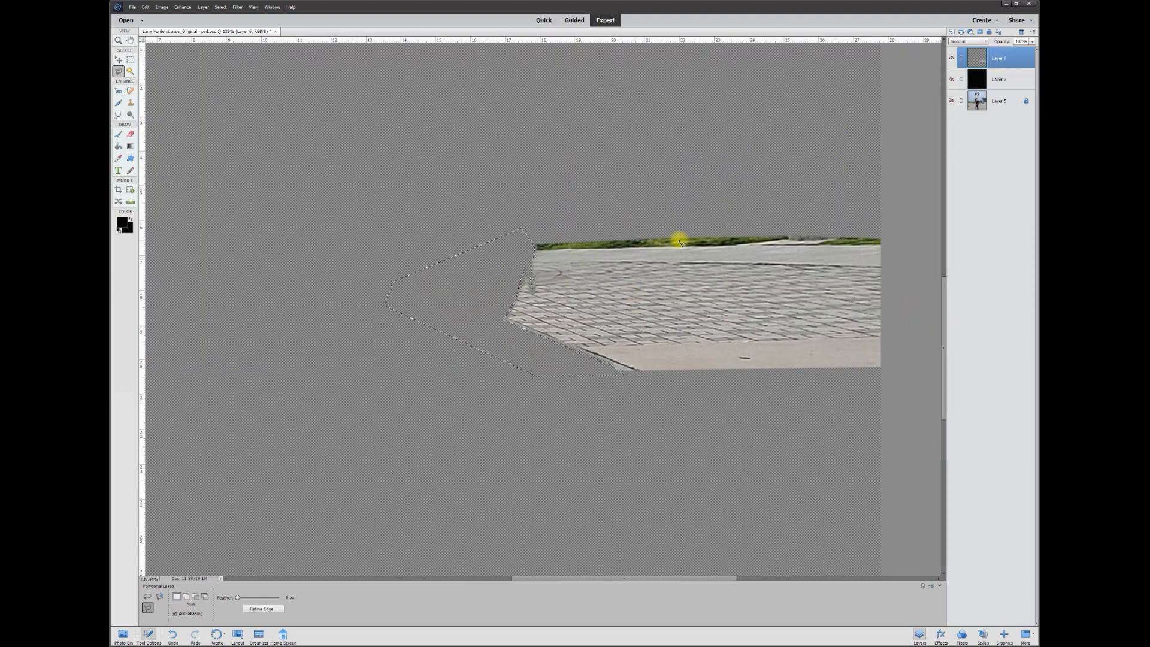
pyautogui.hotkey('ctrl', 'd')
# Show the photo layer again and blend the paving patch's lower edge into the concrete with a large soft Eraser.
pyautogui.click(952, 101)
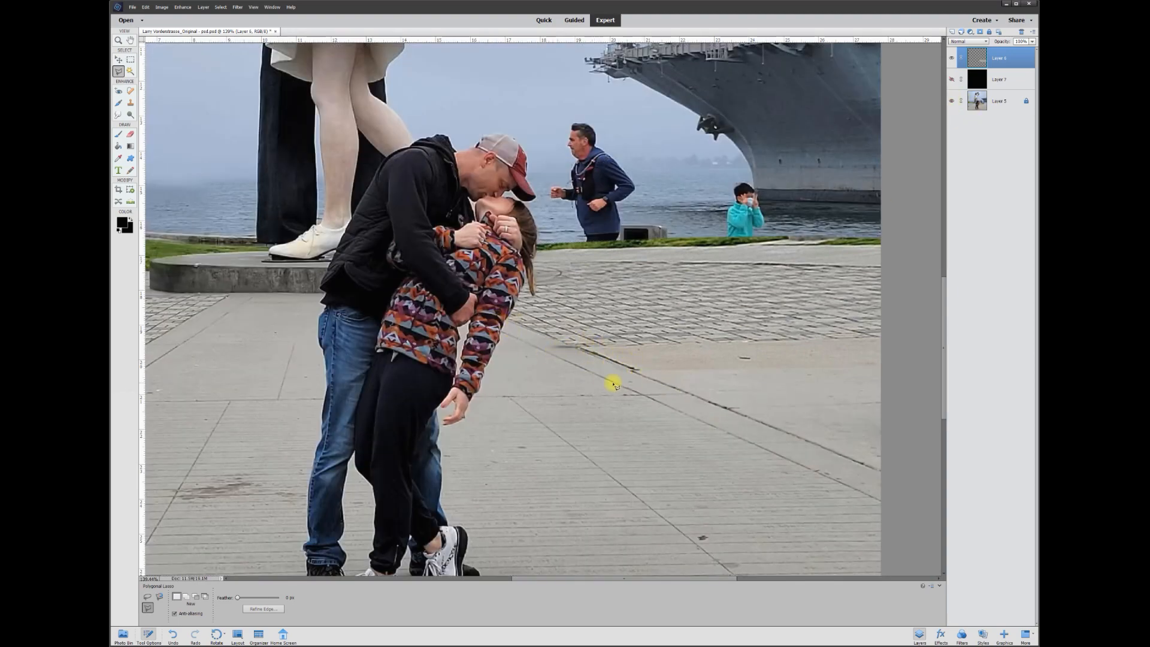
pyautogui.press('e')
pyautogui.hotkey('ctrl', '=')
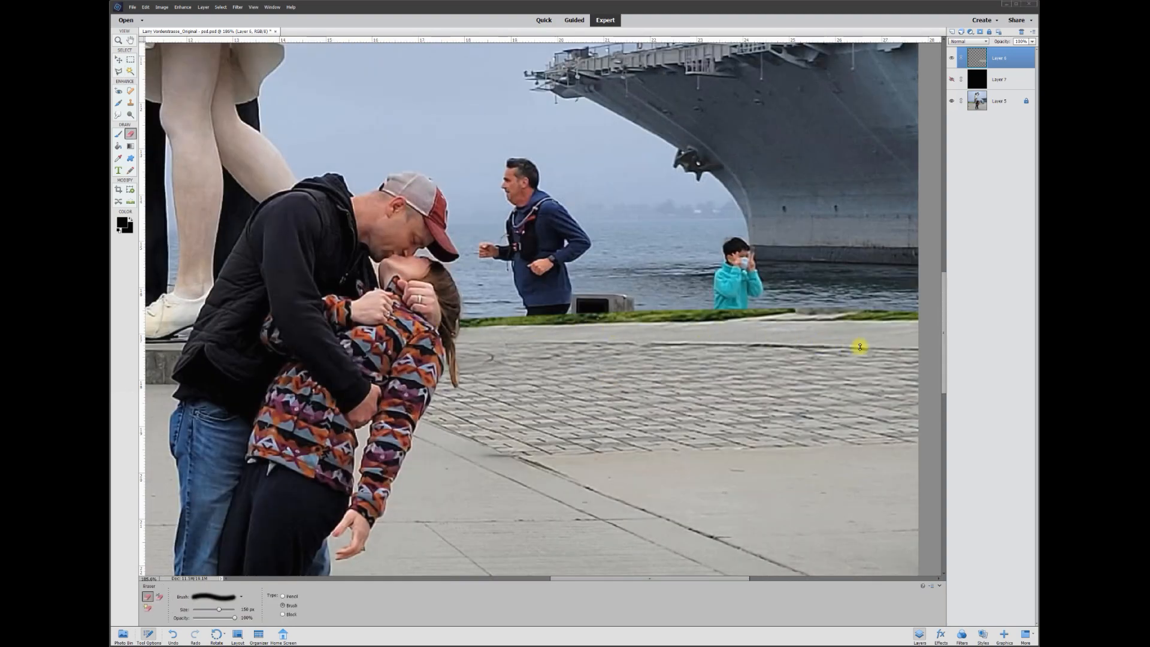
# Reduce the paving patch's opacity to 41% and erase it along the waterfront curb with a small Eraser brush.
pyautogui.click(1033, 43)
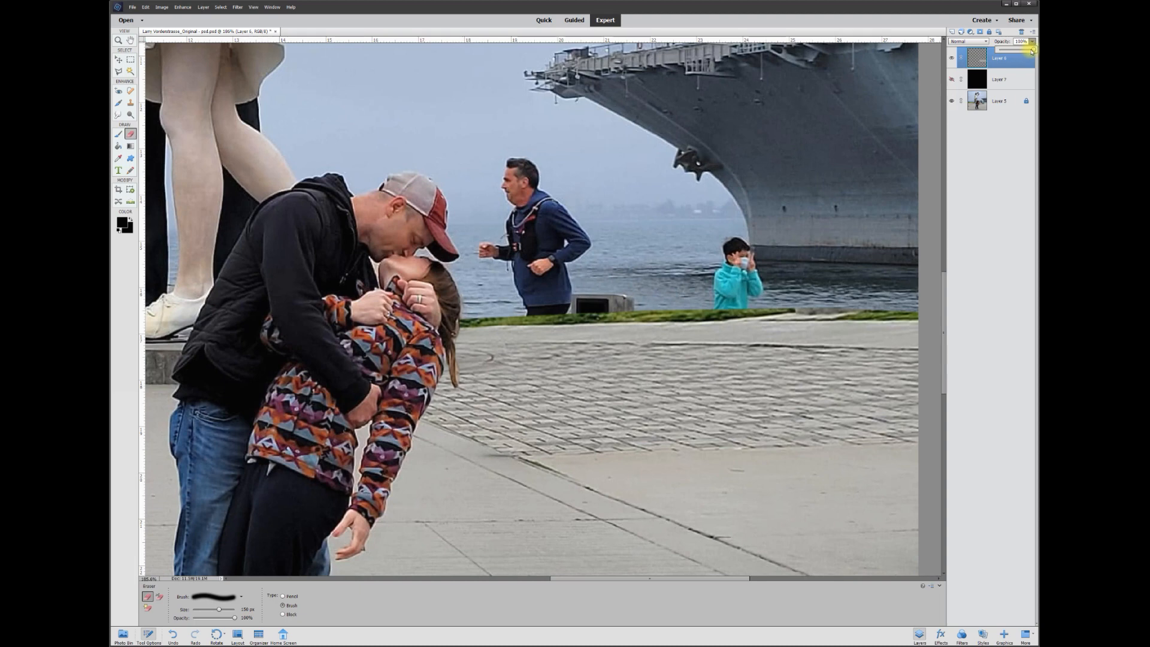
pyautogui.moveTo(1021, 52); pyautogui.dragTo(1014, 51)
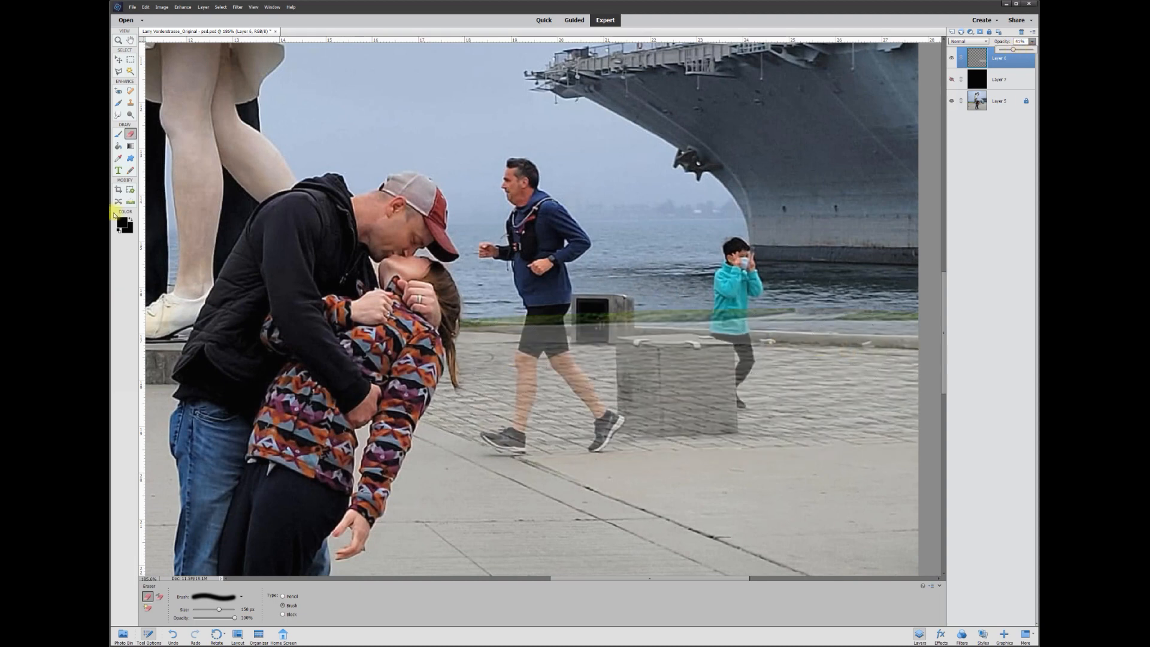
pyautogui.click(130, 137)
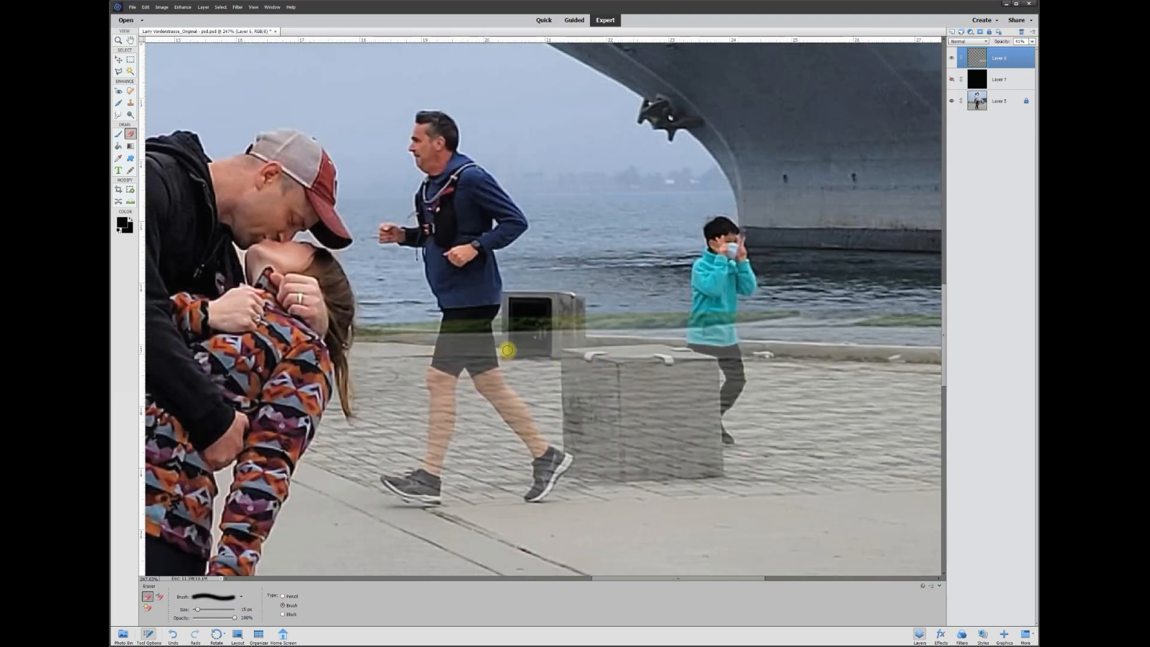
pyautogui.moveTo(356, 336); pyautogui.dragTo(945, 356)
# Return the paving patch's opacity to 100% and show the black layer beneath it.
pyautogui.click(1032, 41)
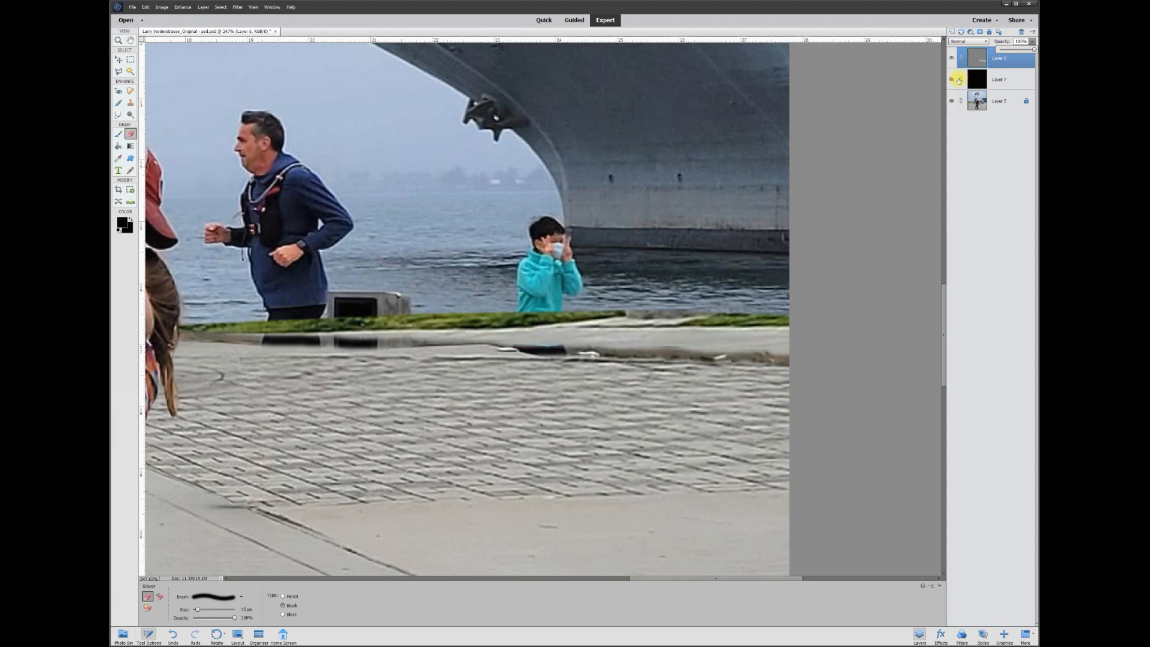
pyautogui.click(951, 79)
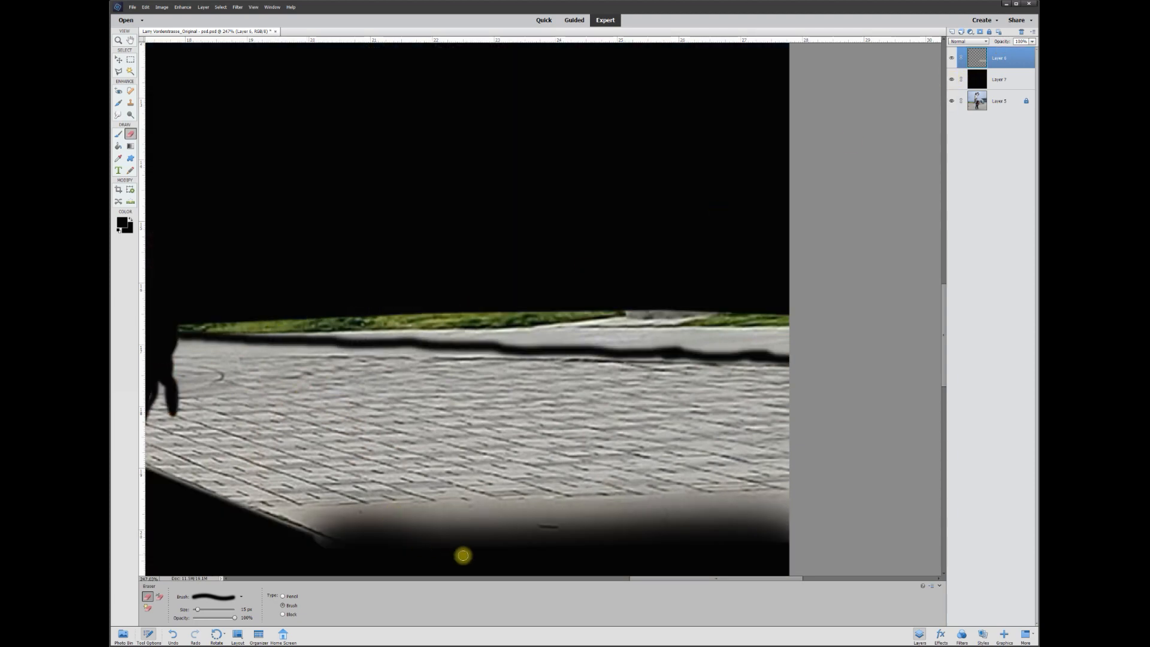
# Outline the grass strip above the erased curb line with the Polygonal Lasso, delete it from the patch and hide the black layer.
pyautogui.moveTo(667, 580); pyautogui.dragTo(650, 580)
pyautogui.press('l')
pyautogui.click(888, 274)
pyautogui.click(264, 268)
pyautogui.click(201, 324)
pyautogui.click(372, 337)
pyautogui.click(416, 339)
pyautogui.click(495, 345)
pyautogui.click(575, 351)
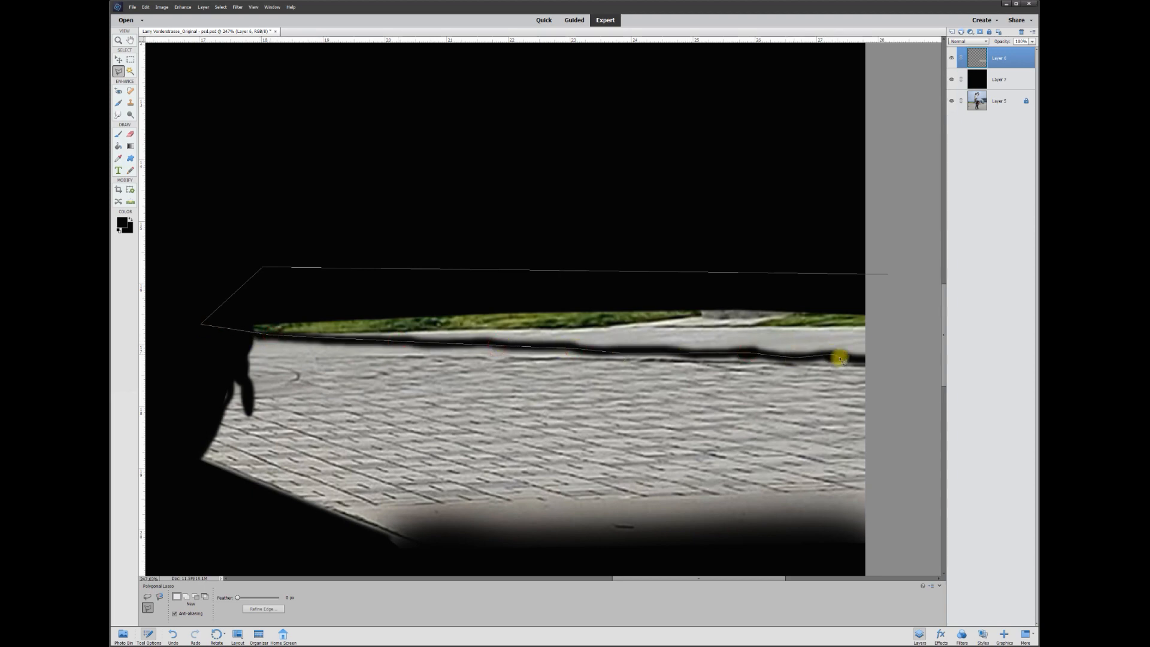
pyautogui.doubleClick(881, 357)
pyautogui.press('Delete')
pyautogui.hotkey('ctrl', 'd')
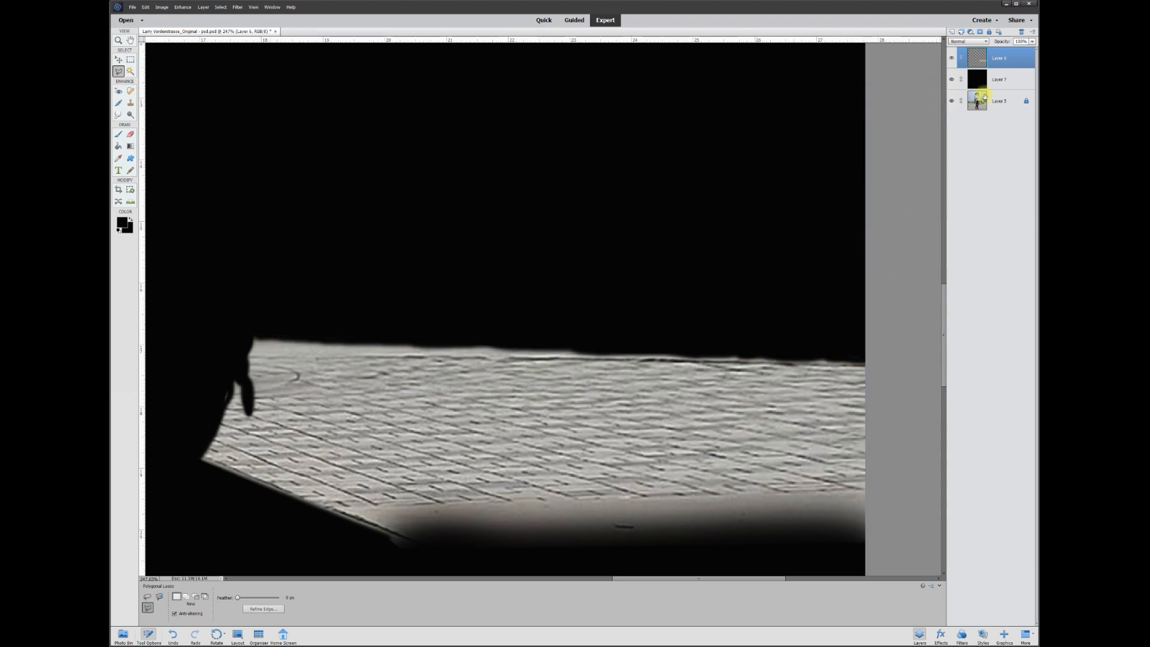
pyautogui.click(952, 81)
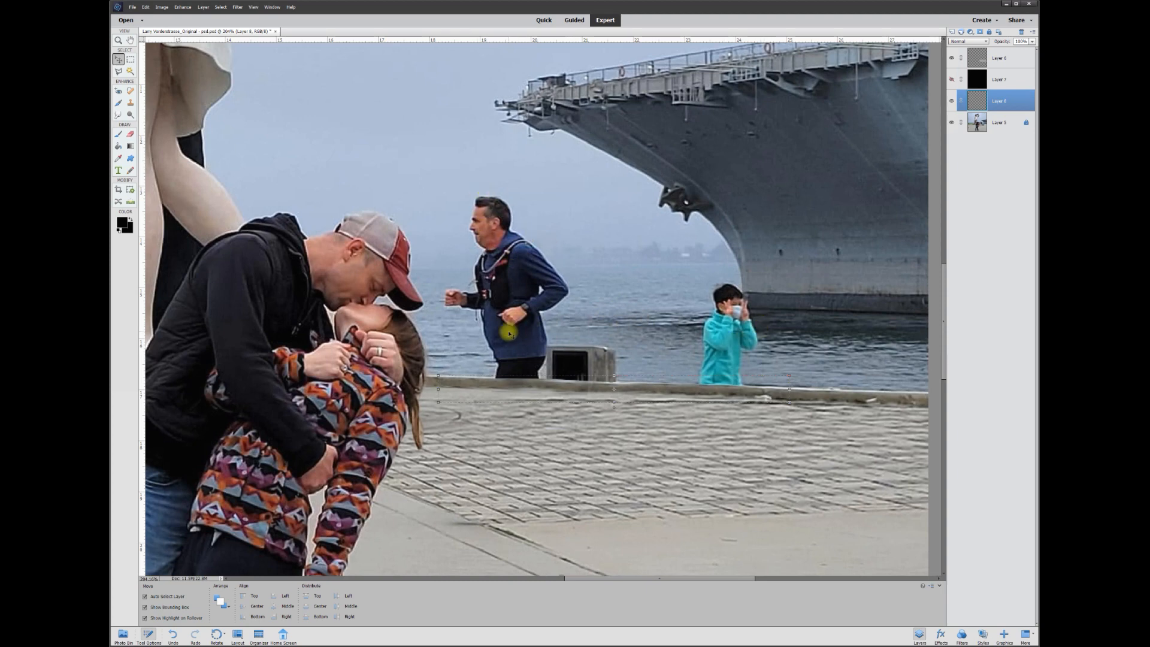
# Select the water and sky around the runner and child with the Polygonal Lasso, following the couple, the curb and the ship's hull.
pyautogui.click(119, 73)
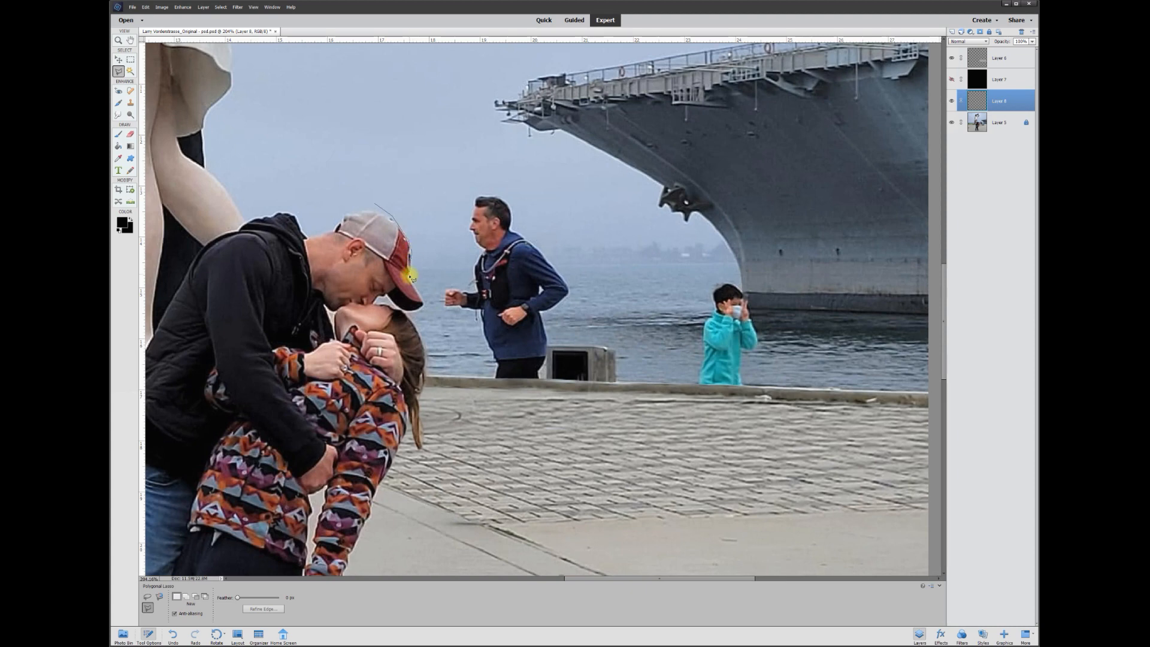
pyautogui.click(425, 348)
pyautogui.click(426, 378)
pyautogui.click(929, 394)
pyautogui.click(930, 313)
pyautogui.click(741, 309)
pyautogui.click(732, 257)
pyautogui.click(716, 234)
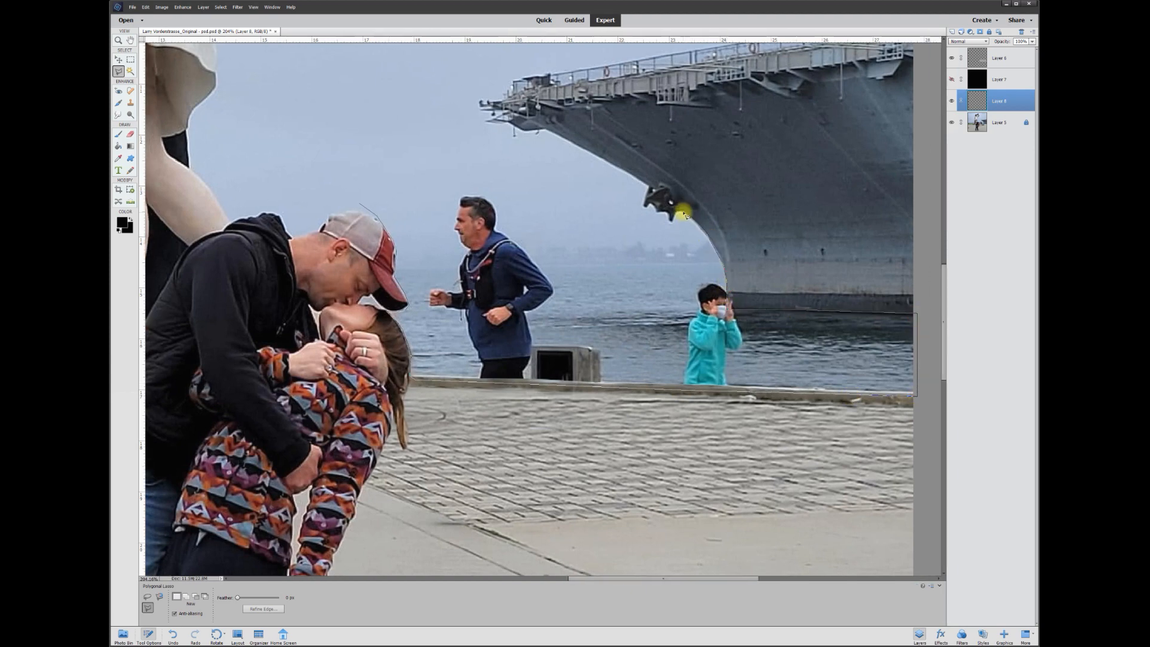
pyautogui.click(647, 198)
pyautogui.click(537, 130)
pyautogui.doubleClick(356, 131)
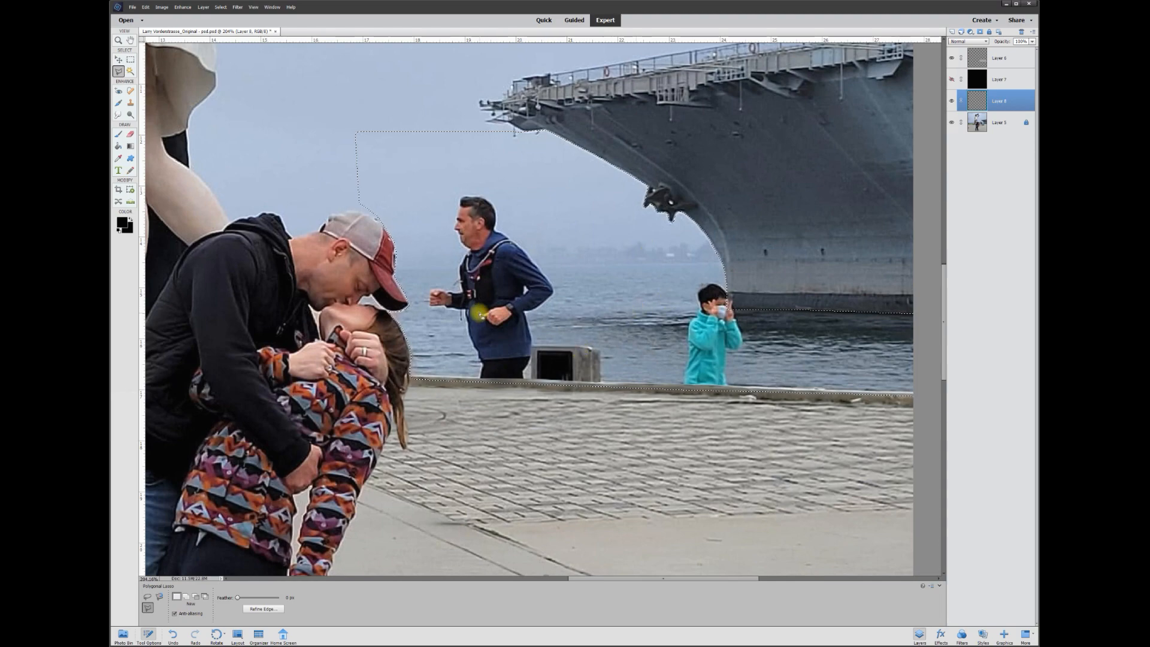
# Sample the water beside the statue with a 200 px Clone Stamp and paint it over the runner's lower body and the concrete block.
pyautogui.scroll(-3, 477, 314)
pyautogui.scroll(-1, 473, 332)
pyautogui.moveTo(678, 581); pyautogui.dragTo(621, 581)
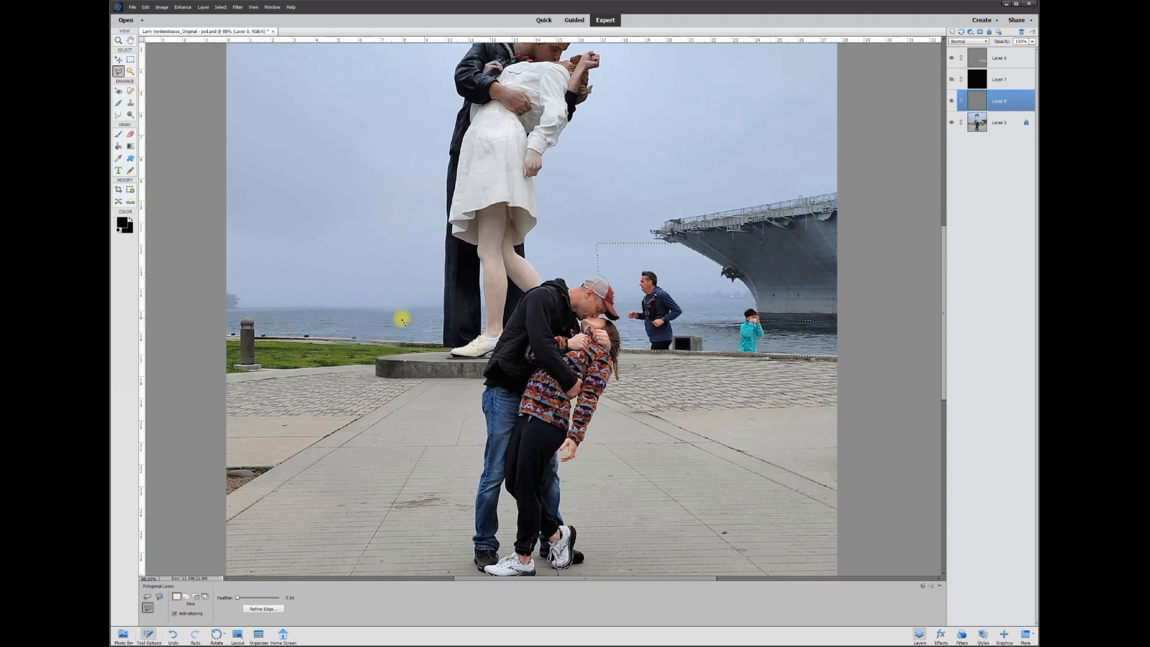
pyautogui.click(131, 104)
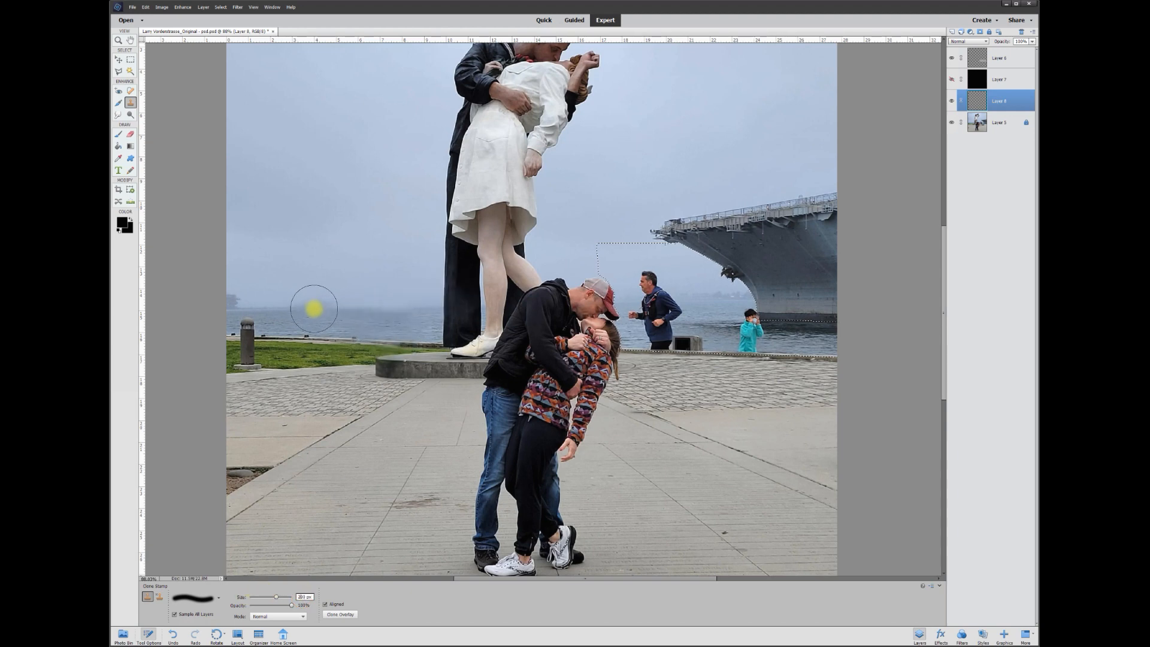
pyautogui.keyDown('alt'); pyautogui.click(313, 325); pyautogui.keyUp('alt')
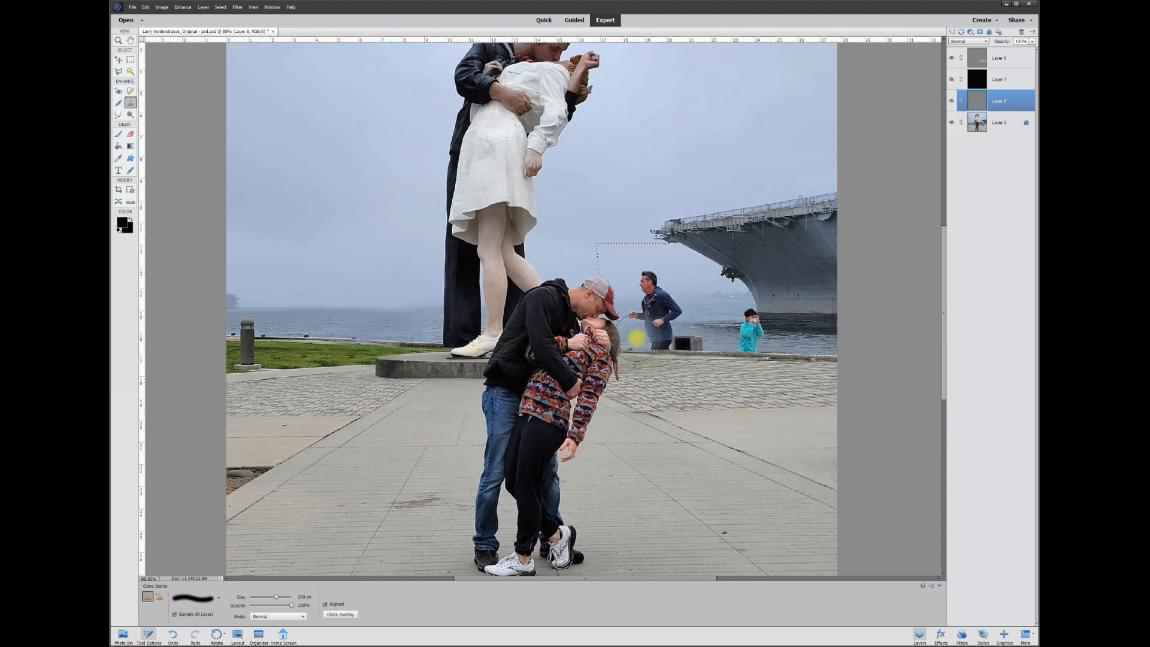
pyautogui.moveTo(633, 339); pyautogui.dragTo(714, 336)
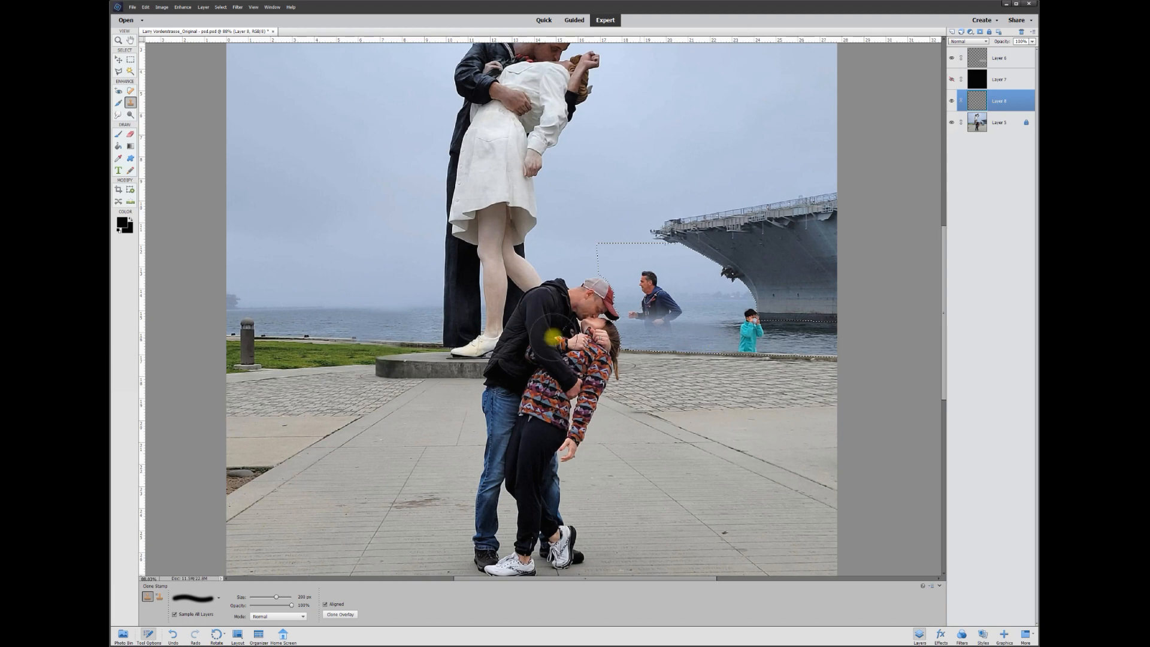
# Clone water over the child beside the ship's bow, undoing a misplaced stroke.
pyautogui.click(707, 337)
pyautogui.moveTo(718, 336)
pyautogui.mouseDown()
pyautogui.moveTo(685, 333)
pyautogui.moveTo(768, 337)
pyautogui.moveTo(733, 340)
pyautogui.mouseUp()
pyautogui.hotkey('ctrl', 'z')
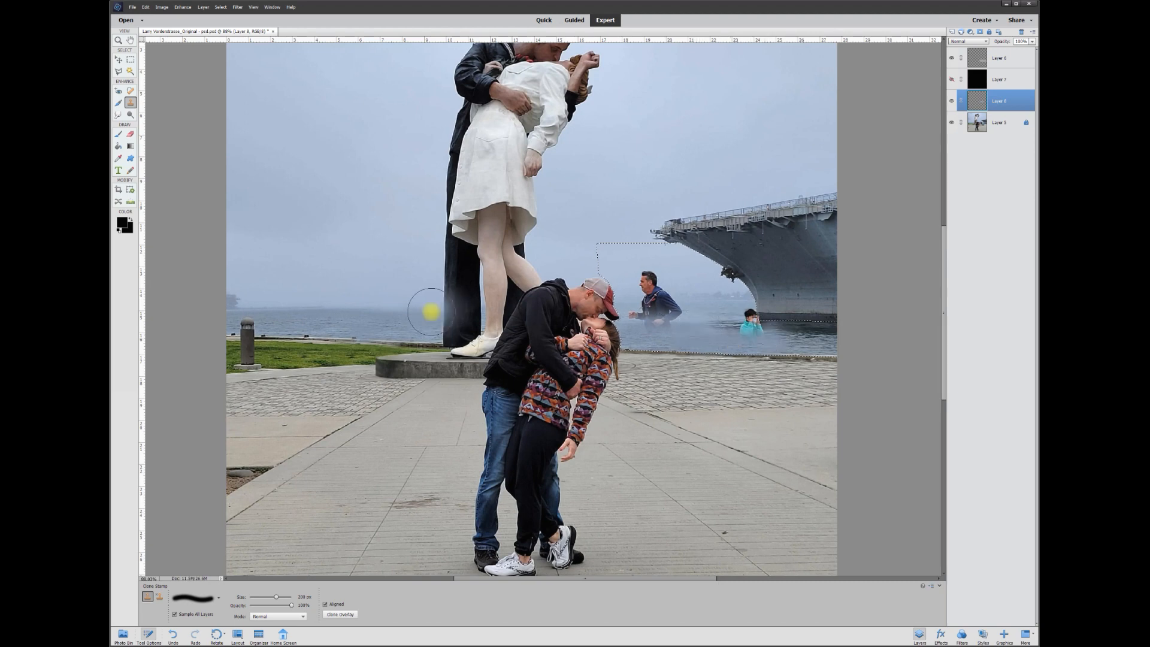
pyautogui.moveTo(745, 327)
pyautogui.mouseDown()
pyautogui.moveTo(768, 327)
pyautogui.moveTo(755, 329)
pyautogui.mouseUp()
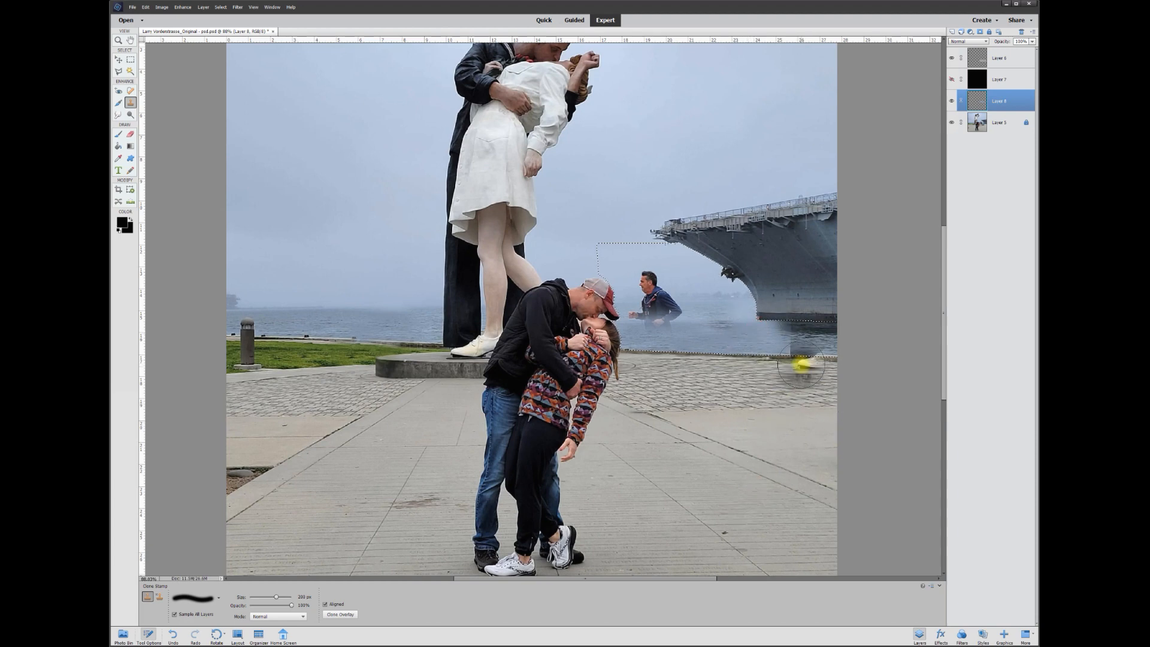
# With a smaller Clone Stamp brush, paint water and hazy sky over the rest of the runner and touch up the water.
pyautogui.scroll(3, 777, 366)
pyautogui.press('[')
pyautogui.press('[')
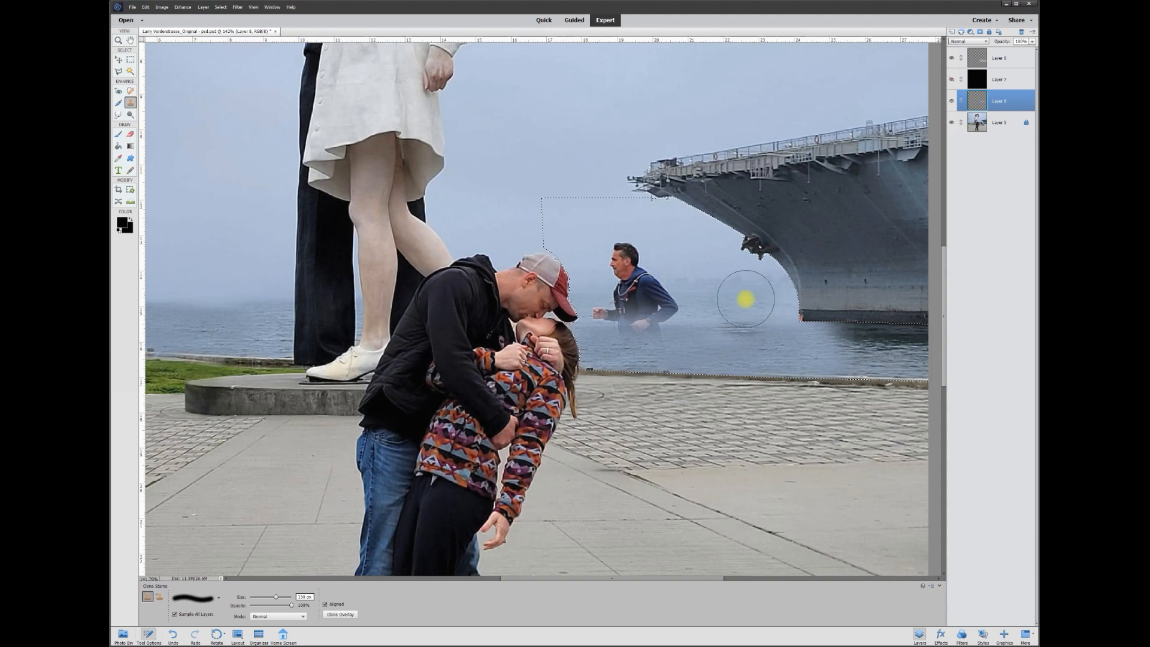
pyautogui.moveTo(742, 312); pyautogui.dragTo(622, 310)
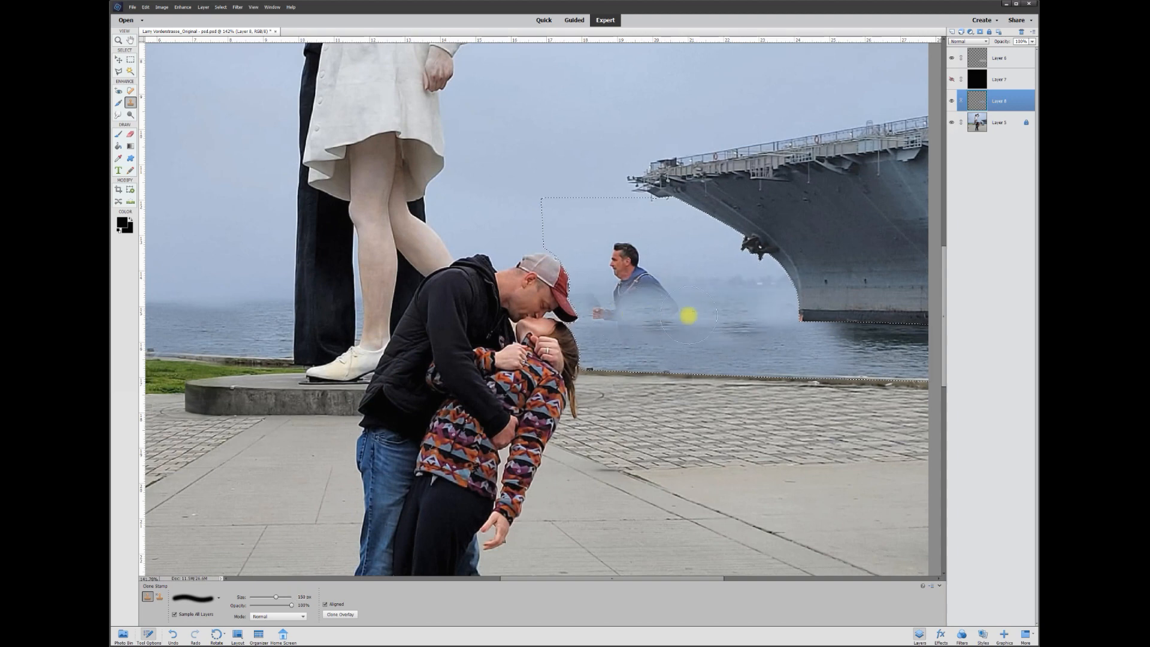
pyautogui.moveTo(671, 310)
pyautogui.mouseDown()
pyautogui.moveTo(734, 317)
pyautogui.moveTo(623, 324)
pyautogui.moveTo(744, 322)
pyautogui.moveTo(604, 309)
pyautogui.mouseUp()
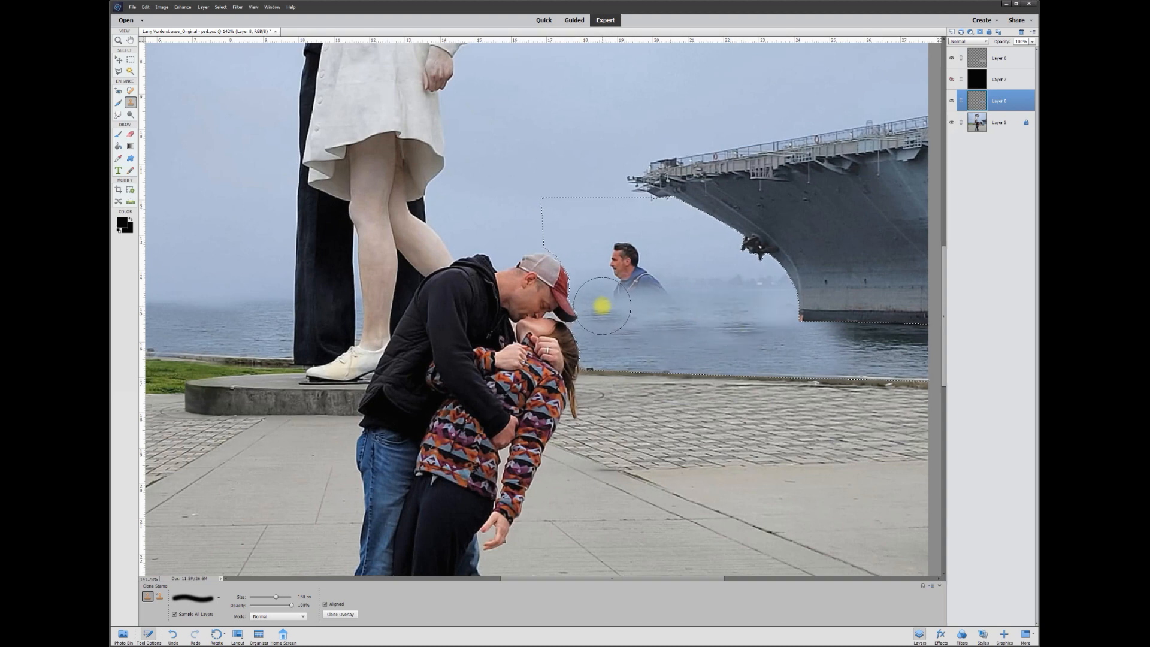
pyautogui.click(252, 320)
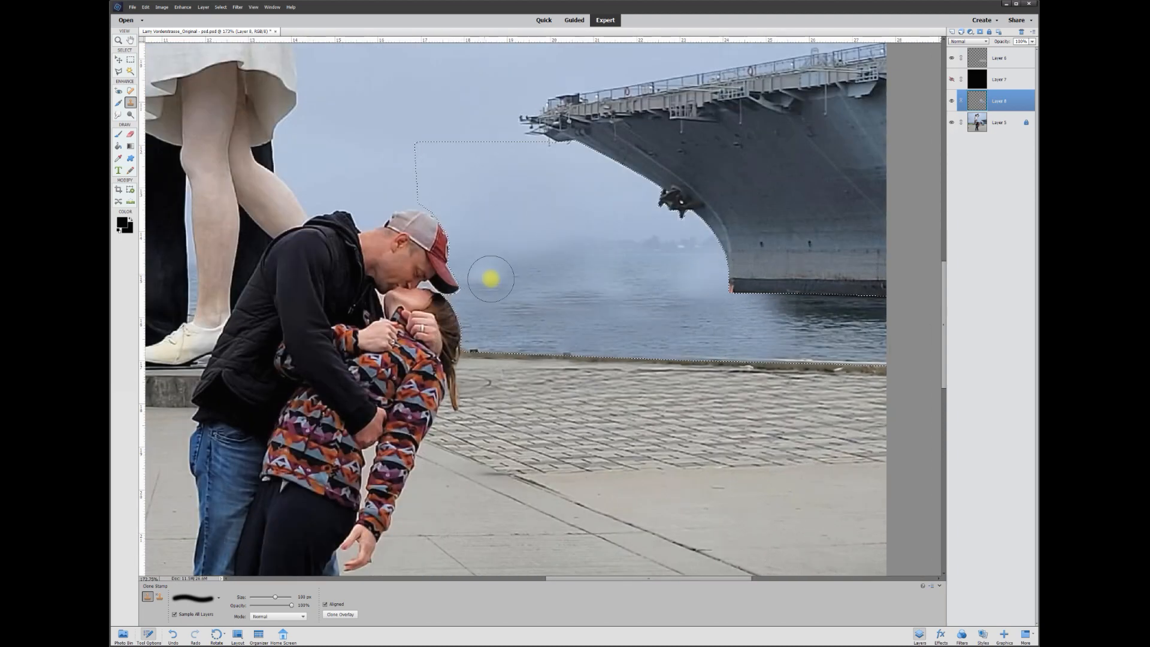
pyautogui.moveTo(689, 351); pyautogui.dragTo(760, 362)
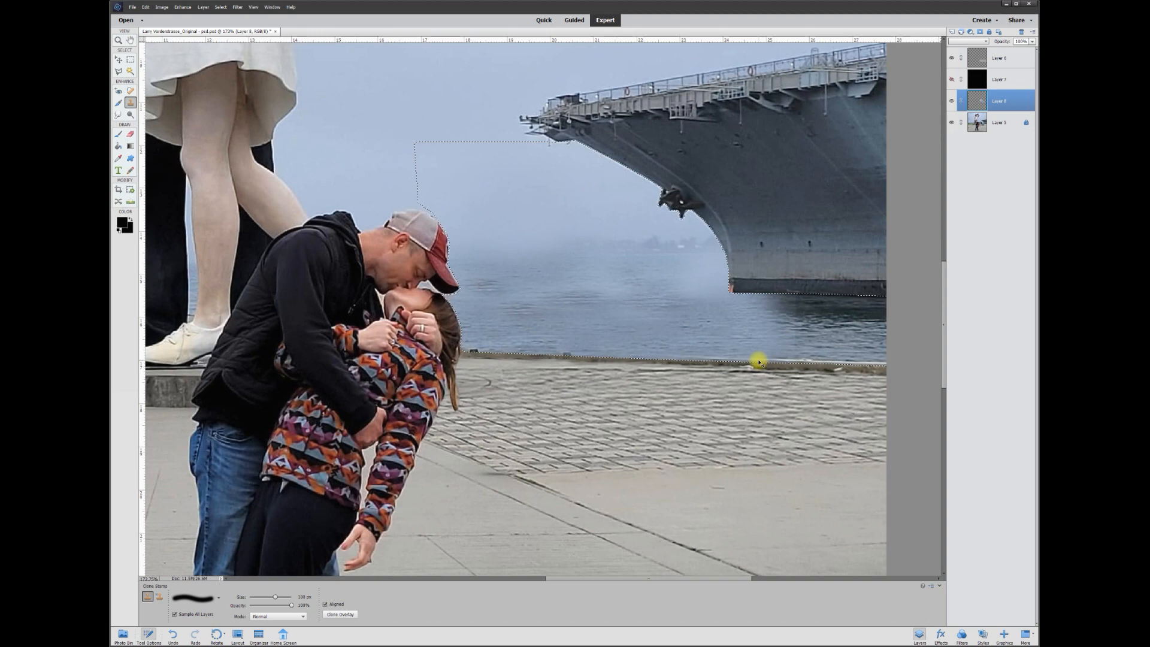